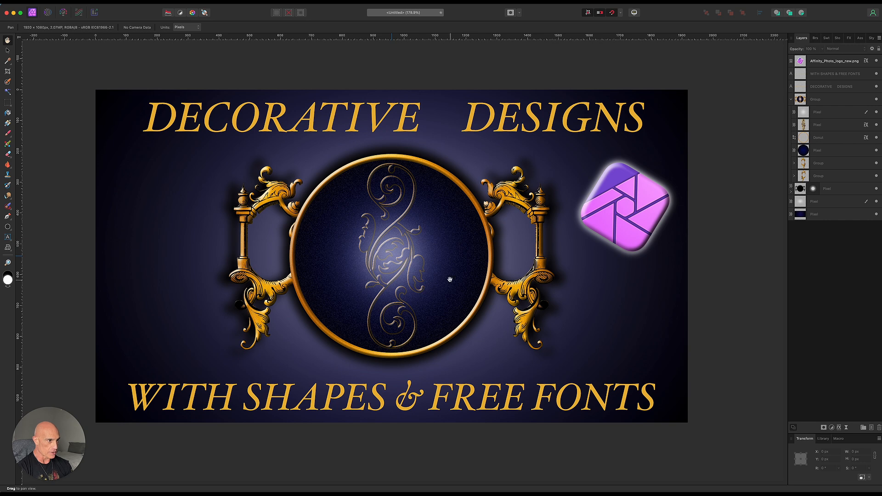
- Create a new blank document and place vertical and horizontal guides crossing at its centre
left_click(61, 3)
left_click(86, 154)
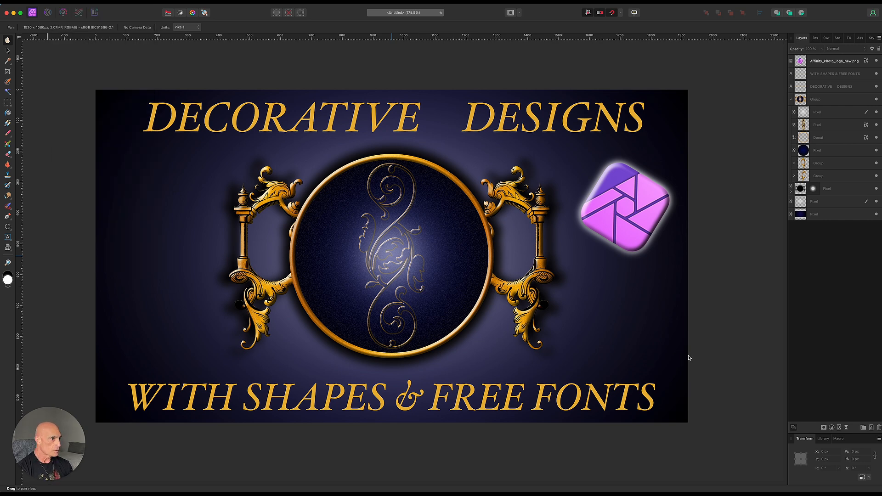
left_click(602, 345)
scroll(350, 246, "down", 3)
left_click(7, 51)
left_click_drag(18, 227, 391, 253)
left_click_drag(340, 44, 359, 263)
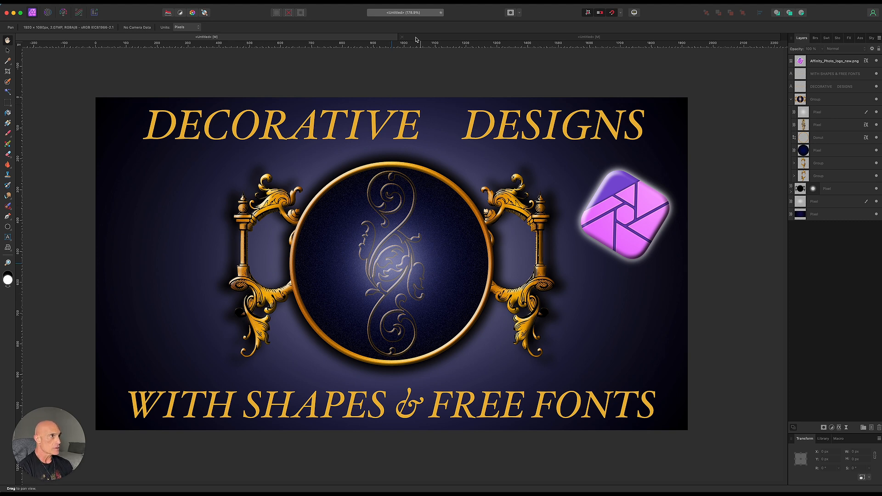
- In the blank document, add the art text "g" using the Victorian Free Ornaments Two font at 316.9 pt
left_click(416, 39)
left_click(8, 238)
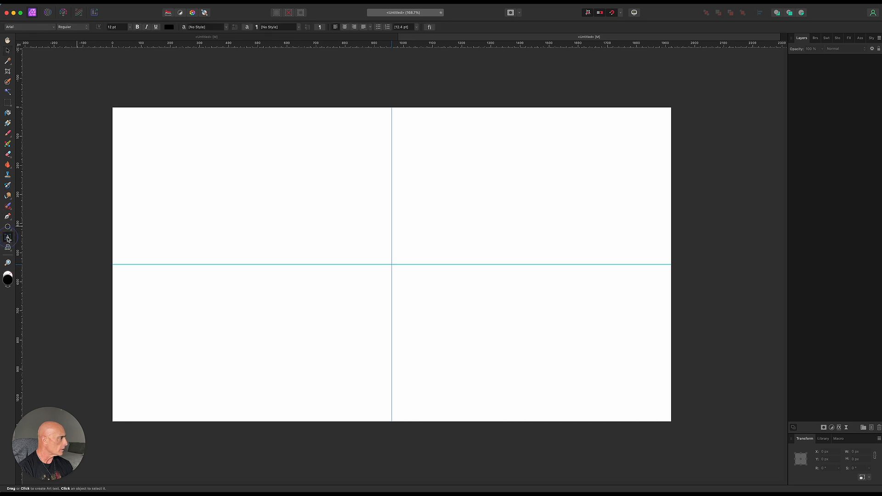
left_click_drag(145, 190, 274, 322)
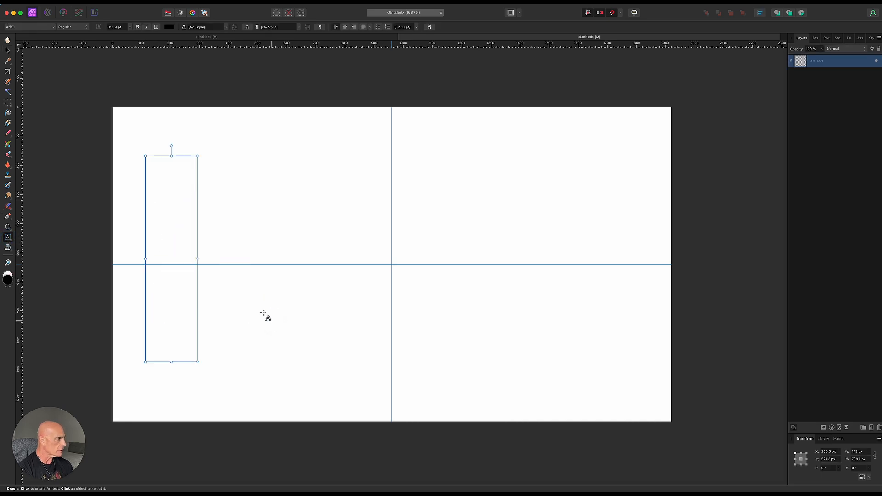
left_click(37, 28)
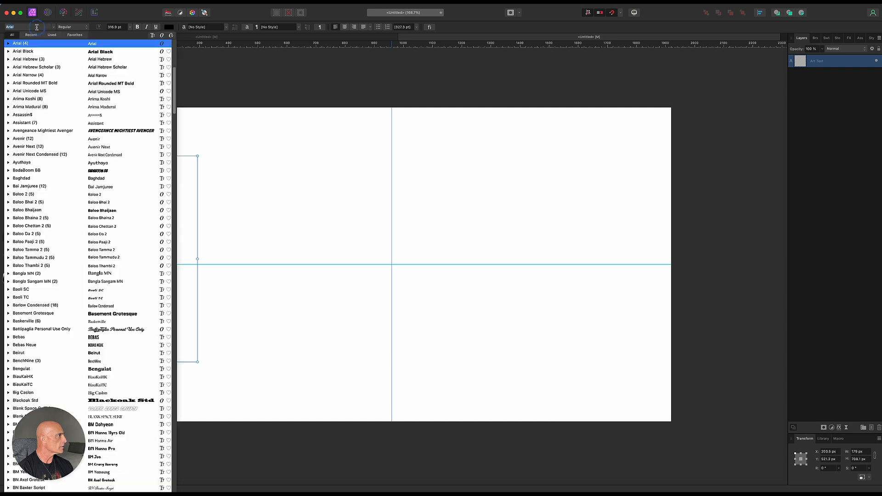
left_click(74, 35)
left_click(50, 83)
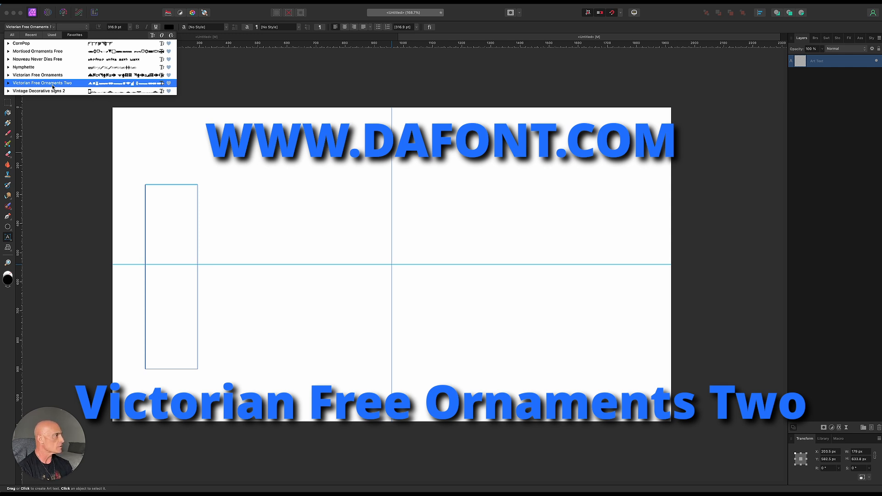
left_click(52, 86)
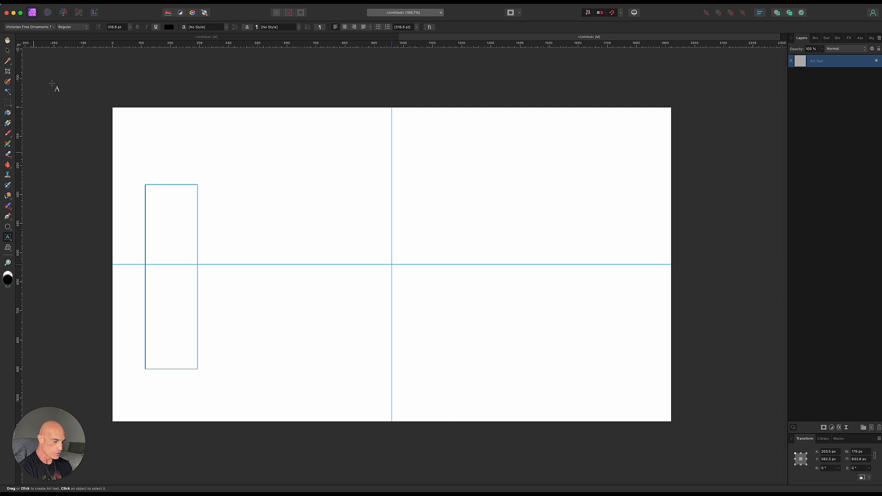
type("g")
key("Escape")
- Enlarge the ornament to about 390 px wide and place it left of the vertical guide, centred on the horizontal guide
left_click(7, 51)
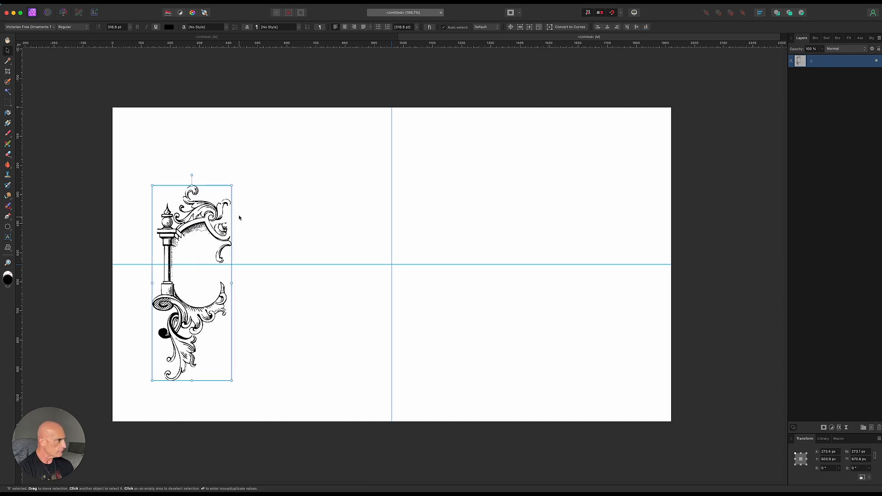
left_click_drag(232, 186, 330, 127)
left_click_drag(200, 159, 276, 205)
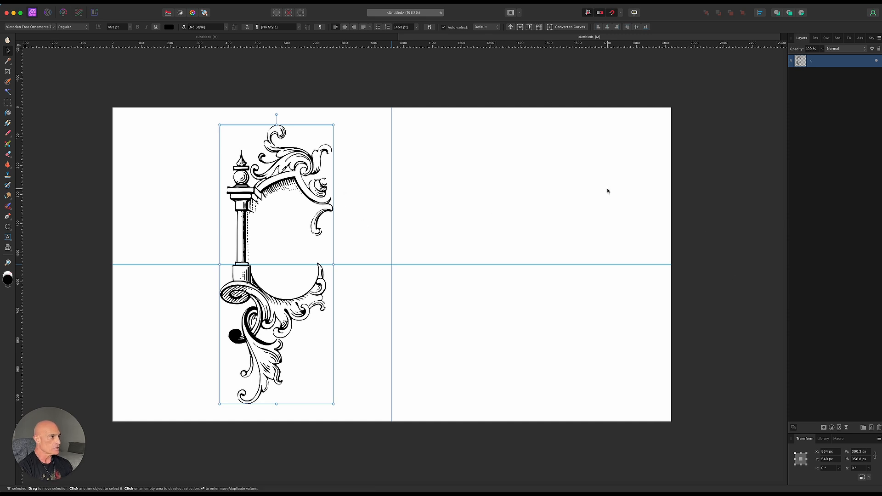
- Add a pixel layer beneath the ornament and flood-fill it with dark orange
left_click(871, 427)
left_click_drag(834, 66, 811, 124)
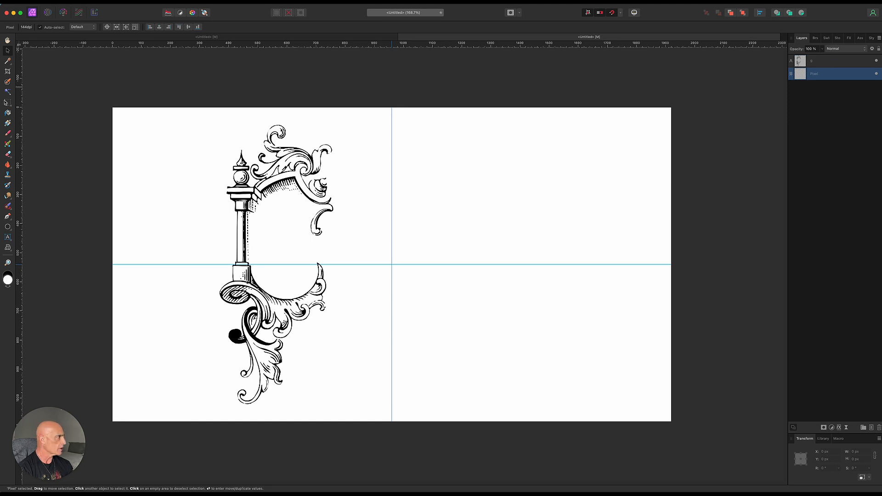
double_click(8, 279)
left_click_drag(37, 256, 27, 254)
left_click(129, 328)
left_click(198, 374)
left_click(7, 112)
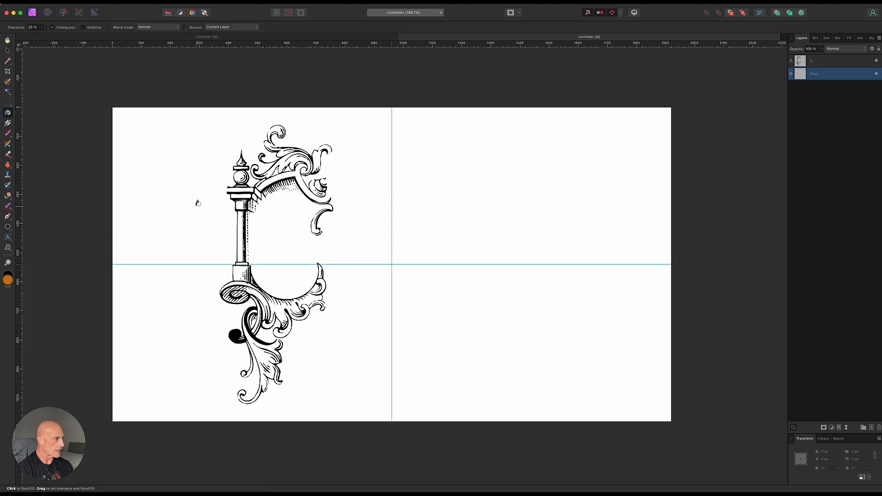
left_click(200, 201)
scroll(248, 209, "down", 2)
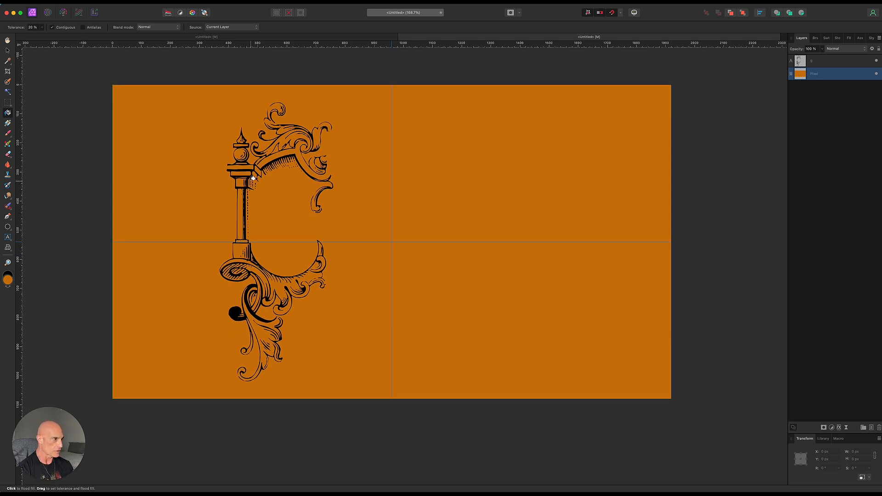
- With the Pen tool, outline the ornament from the finial tip down the column's outer side and around the base scroll
scroll(264, 219, "up", 3)
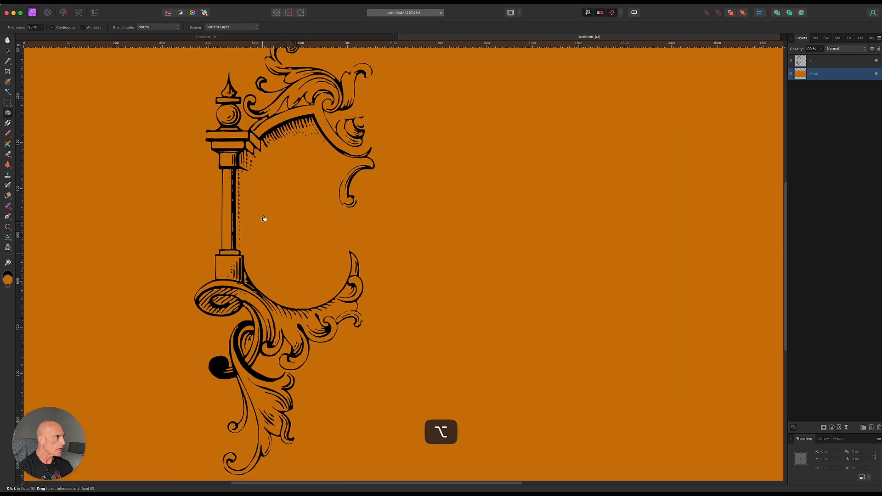
scroll(264, 219, "down", 2)
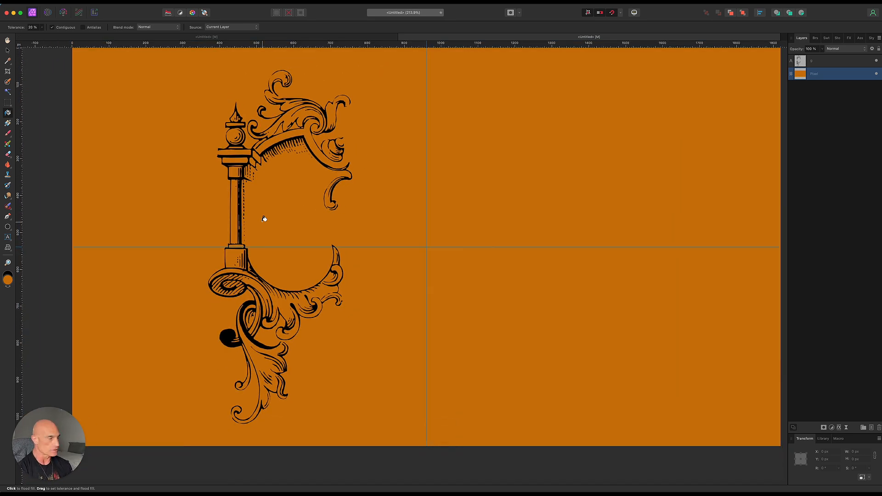
left_click(7, 216)
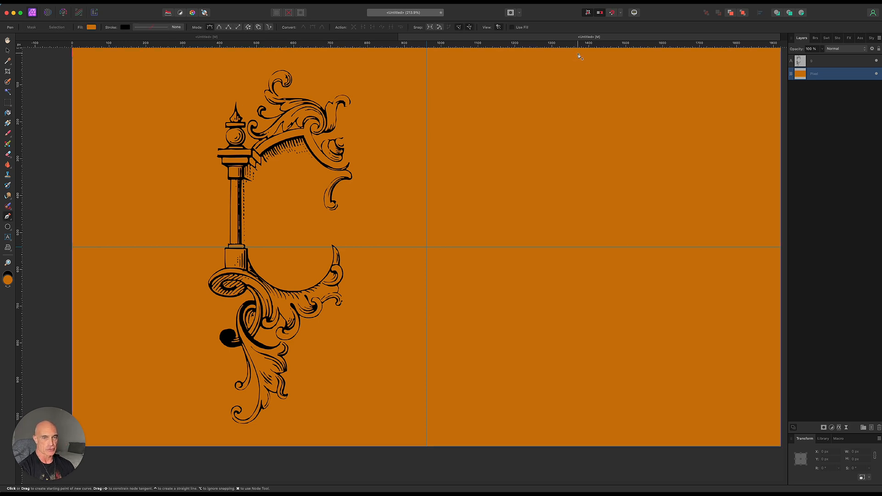
scroll(245, 156, "up", 5)
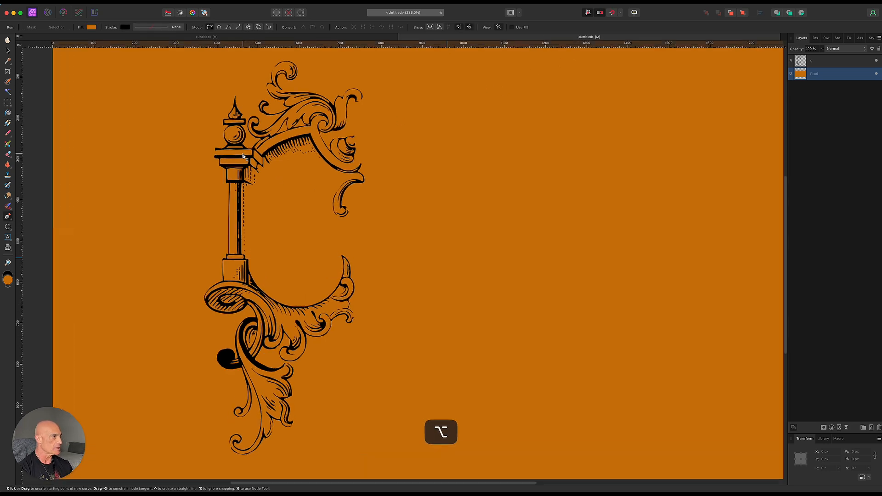
left_click(233, 74)
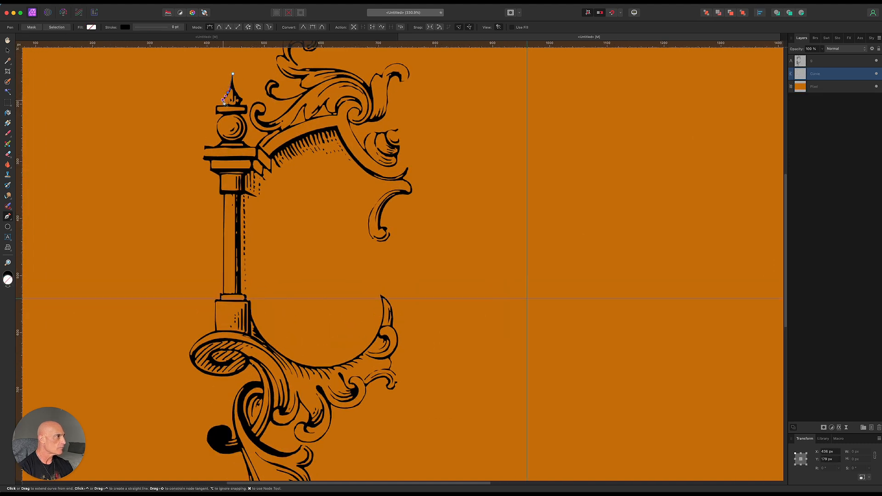
left_click_drag(228, 92, 224, 97)
left_click(223, 100)
left_click(224, 104)
left_click(217, 106)
left_click(216, 113)
left_click(224, 114)
left_click_drag(217, 128, 218, 136)
left_click(219, 175)
left_click(224, 193)
left_click_drag(194, 345, 186, 353)
left_click_drag(201, 371, 243, 371)
left_click(249, 363)
mouse_move(247, 369)
left_mouse_down()
mouse_move(262, 383)
mouse_move(235, 402)
left_mouse_up()
left_click(263, 381)
- Continue the pen outline around the solid black knob, the thin tendril and into the lowest curl
scroll(231, 432, "down", 5)
left_click_drag(213, 340, 217, 344)
left_click_drag(232, 345, 237, 345)
left_click(243, 344)
left_click_drag(251, 379, 236, 410)
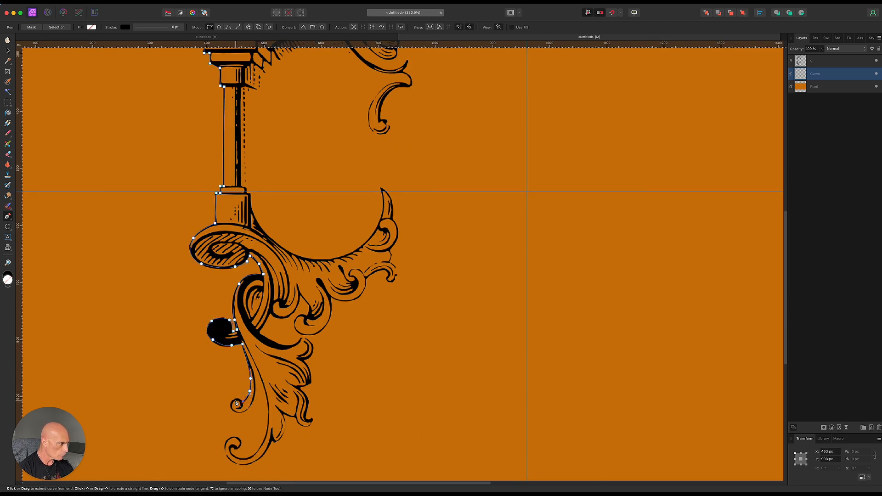
scroll(249, 345, "up", 2)
left_click_drag(275, 256, 274, 270)
left_click_drag(257, 294, 228, 299)
mouse_move(223, 290)
left_mouse_down()
mouse_move(227, 267)
mouse_move(216, 284)
left_mouse_up()
left_click(233, 286)
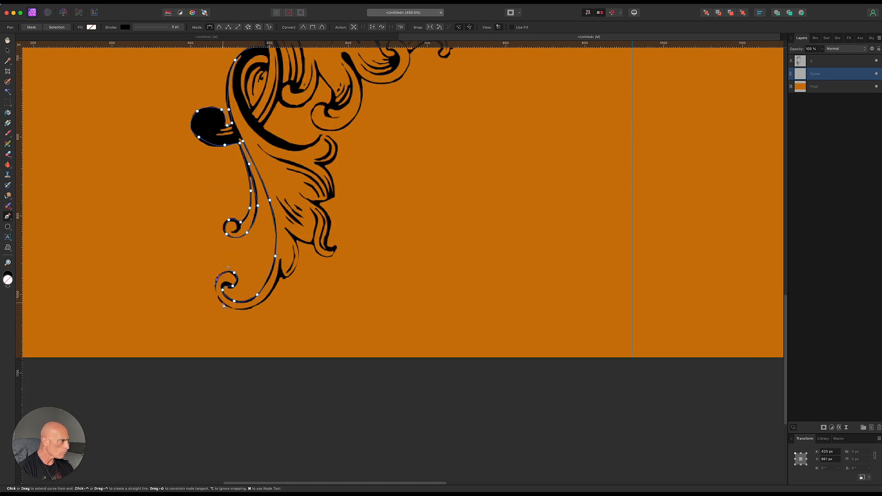
- Trace the outer edge of the lower acanthus leaf upward, undoing the last misplaced node
left_click(281, 275)
left_click_drag(277, 283, 293, 274)
mouse_move(298, 258)
left_mouse_down()
mouse_move(309, 244)
mouse_move(324, 257)
mouse_move(327, 243)
left_mouse_up()
left_click(294, 239)
left_click(312, 243)
left_click(336, 245)
left_click_drag(328, 235, 327, 212)
left_click(319, 206)
left_click(320, 202)
left_click(334, 197)
left_click_drag(333, 177, 330, 138)
left_click(321, 134)
mouse_move(307, 145)
left_mouse_down()
mouse_move(256, 119)
mouse_move(276, 137)
mouse_move(275, 106)
left_mouse_up()
key("super+z")
- Extend the pen outline around the hanging curls below the lower arc and up to the arc's pointed tip
left_click(262, 126)
left_click(277, 101)
left_click_drag(291, 107, 313, 96)
left_click_drag(317, 85, 318, 82)
scroll(318, 86, "up", 5)
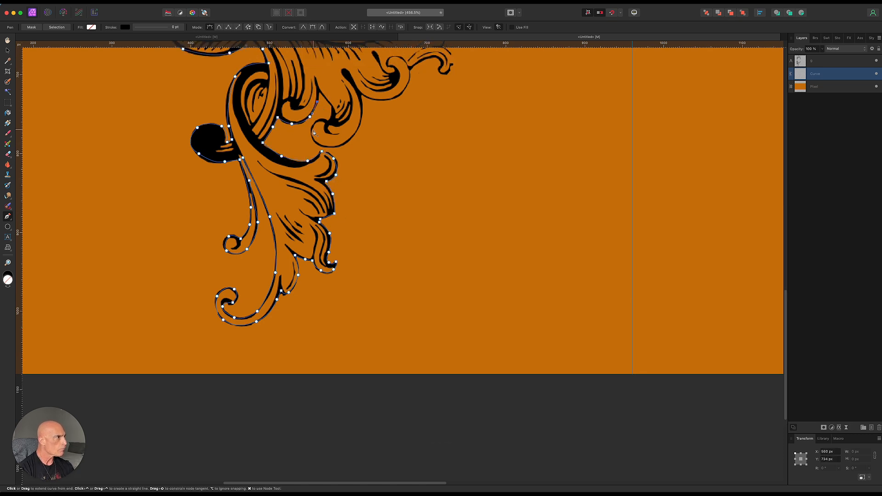
left_click(320, 240)
left_click(332, 255)
left_click(329, 270)
left_click(361, 245)
mouse_move(362, 268)
left_mouse_down()
mouse_move(361, 247)
mouse_move(395, 249)
left_mouse_up()
left_click_drag(407, 236, 430, 207)
left_click(409, 218)
left_click_drag(439, 208, 446, 199)
left_click(441, 214)
left_click(452, 213)
left_click(443, 195)
mouse_move(444, 187)
left_mouse_down()
mouse_move(456, 153)
mouse_move(429, 94)
mouse_move(421, 153)
left_mouse_up()
left_click(442, 180)
left_click(447, 135)
left_click(430, 92)
- Trace back along the lower arc's inner edge and up the column's inner side to the capital
left_click_drag(372, 189, 364, 191)
left_click_drag(302, 181, 289, 171)
left_click_drag(260, 144, 256, 136)
left_click(252, 120)
left_click(251, 101)
scroll(251, 101, "up", 5)
left_click(245, 232)
left_click(242, 95)
left_click(258, 96)
left_click(263, 94)
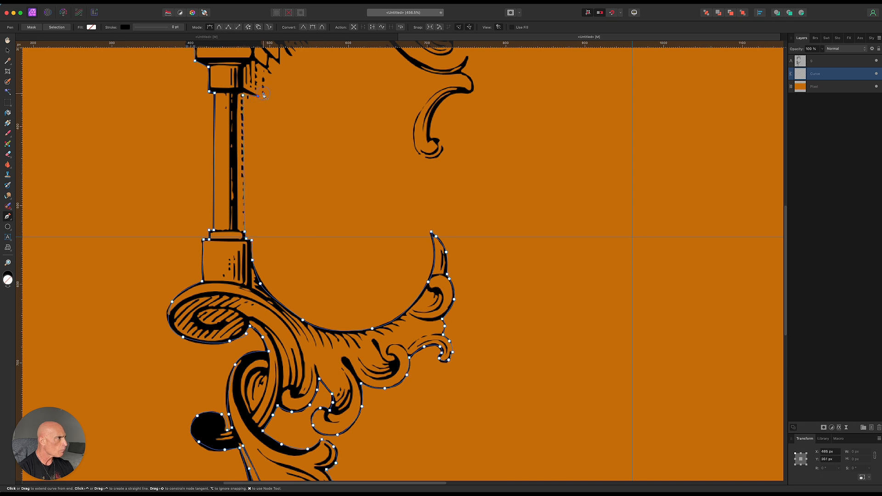
left_click(265, 69)
left_click(270, 74)
- Continue the pen outline along the underside of the arch and around the hanging hook at its end
scroll(271, 74, "up", 3)
left_click(372, 77)
left_click_drag(398, 110, 467, 152)
left_click(459, 134)
left_click_drag(456, 148, 419, 171)
mouse_move(414, 197)
left_mouse_down()
mouse_move(414, 208)
mouse_move(438, 218)
left_mouse_up()
left_click_drag(442, 208, 443, 204)
left_click_drag(439, 198, 437, 167)
left_click(430, 199)
left_click_drag(451, 155, 472, 139)
left_click(461, 131)
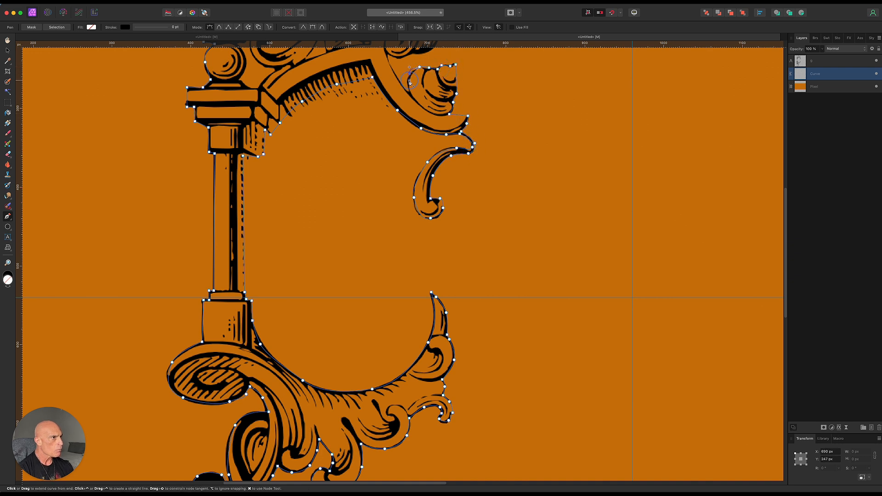
- Trace around the shell detail above the arch and the upright curl beside it
scroll(394, 151, "up", 5)
mouse_move(393, 206)
left_mouse_down()
mouse_move(386, 187)
mouse_move(430, 186)
left_mouse_up()
left_click(387, 186)
left_click(410, 187)
left_click_drag(439, 172, 440, 163)
mouse_move(439, 135)
left_mouse_down()
mouse_move(457, 124)
mouse_move(441, 111)
mouse_move(416, 134)
left_mouse_up()
left_click(425, 121)
left_click(418, 140)
- Outline the top of the large upper leaf, the uppermost curl and the start of the small side curl
left_click_drag(387, 119, 323, 116)
mouse_move(313, 107)
left_mouse_down()
mouse_move(312, 79)
mouse_move(323, 86)
left_mouse_up()
left_click_drag(319, 56, 307, 56)
left_click_drag(296, 76, 287, 106)
left_click(298, 99)
mouse_move(298, 124)
left_mouse_down()
mouse_move(322, 141)
mouse_move(281, 150)
mouse_move(281, 142)
left_mouse_up()
left_click(320, 128)
key("super+z")
left_click_drag(284, 140, 285, 132)
mouse_move(279, 131)
left_mouse_down()
mouse_move(273, 152)
mouse_move(298, 173)
left_mouse_up()
- Finish the outline around the remaining side curls and the finial's ball, closing the path at the finial tip
scroll(282, 130, "up", 4)
left_click_drag(311, 173, 316, 172)
left_click_drag(330, 166, 336, 164)
left_click(344, 160)
left_click_drag(311, 193, 305, 200)
mouse_move(270, 219)
left_mouse_down()
mouse_move(260, 219)
mouse_move(265, 198)
left_mouse_up()
left_click_drag(260, 178, 254, 175)
left_click_drag(241, 181, 238, 224)
left_click(271, 241)
mouse_move(254, 238)
left_mouse_down()
mouse_move(261, 239)
mouse_move(250, 262)
left_mouse_up()
left_click(271, 245)
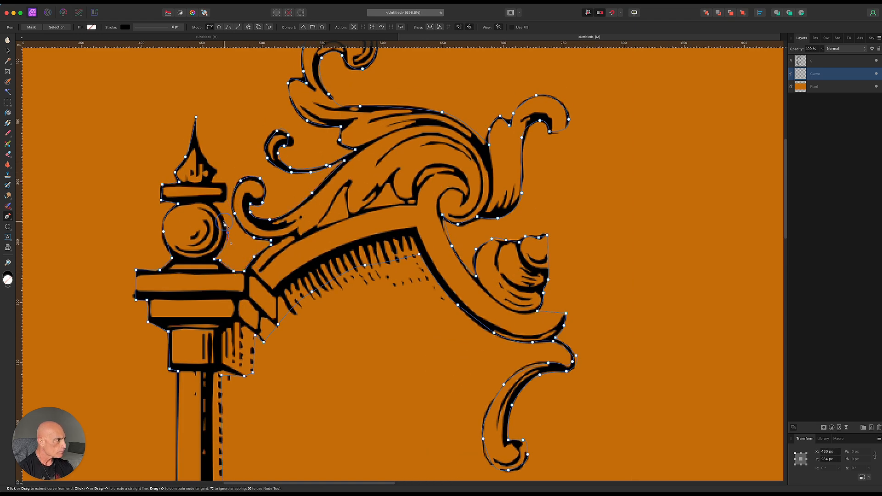
scroll(220, 185, "down", 6)
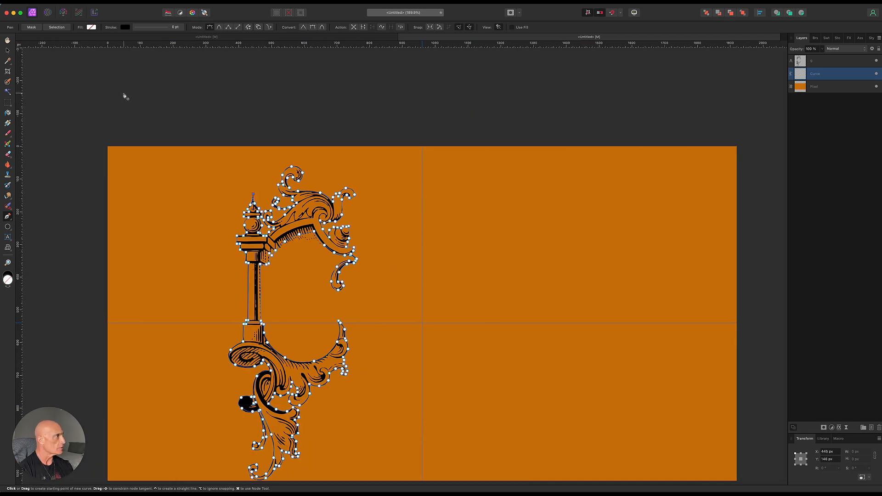
- Convert the closed path to a selection, invert it, delete the orange fill outside the ornament and deselect
left_click(56, 27)
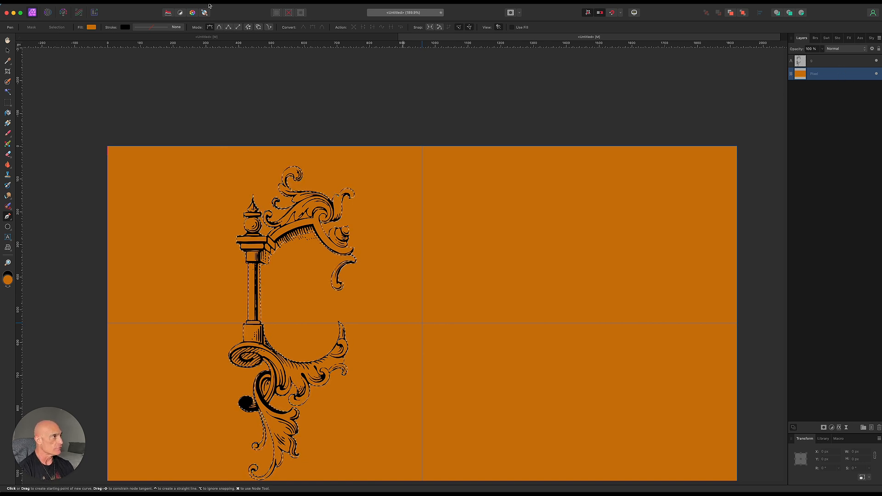
left_click(161, 5)
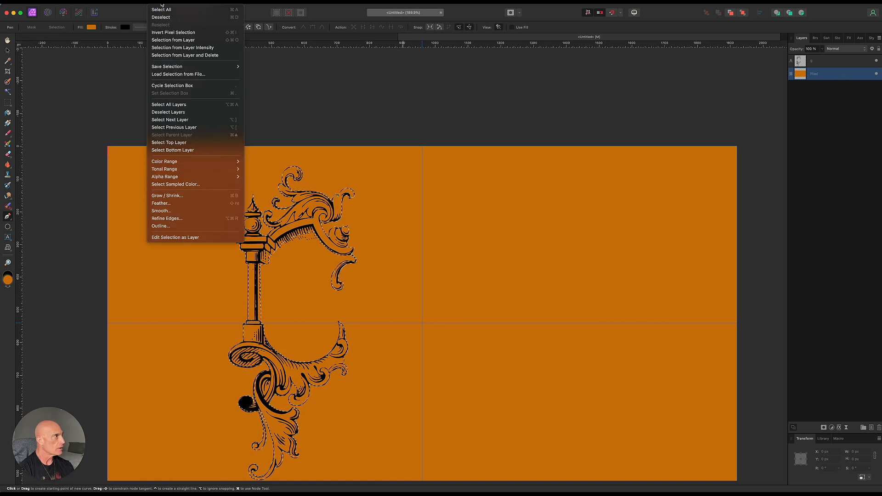
left_click(173, 32)
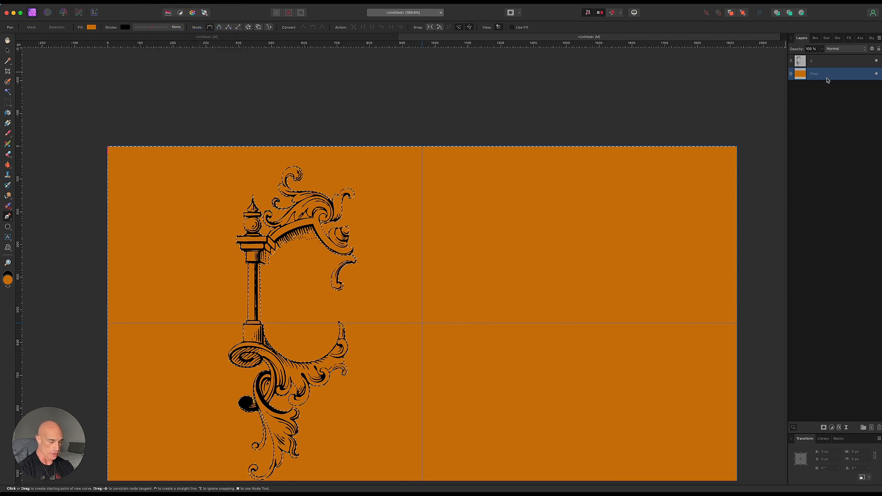
key("Delete")
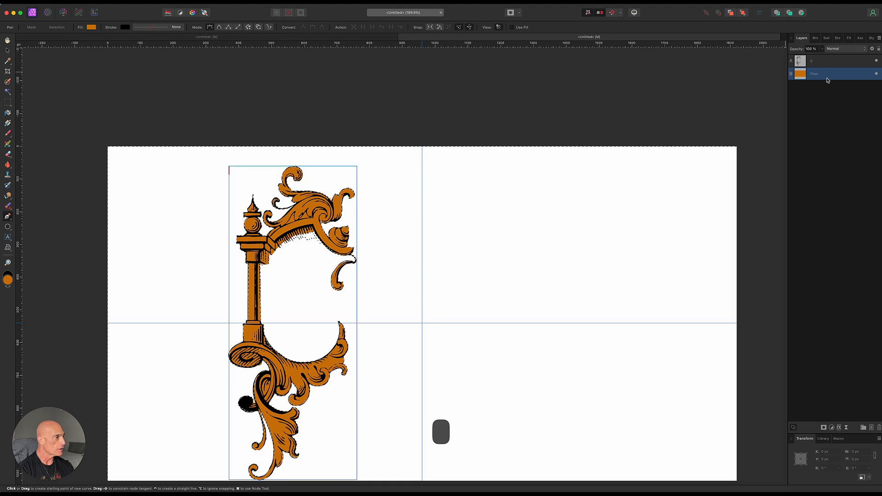
key("super+d")
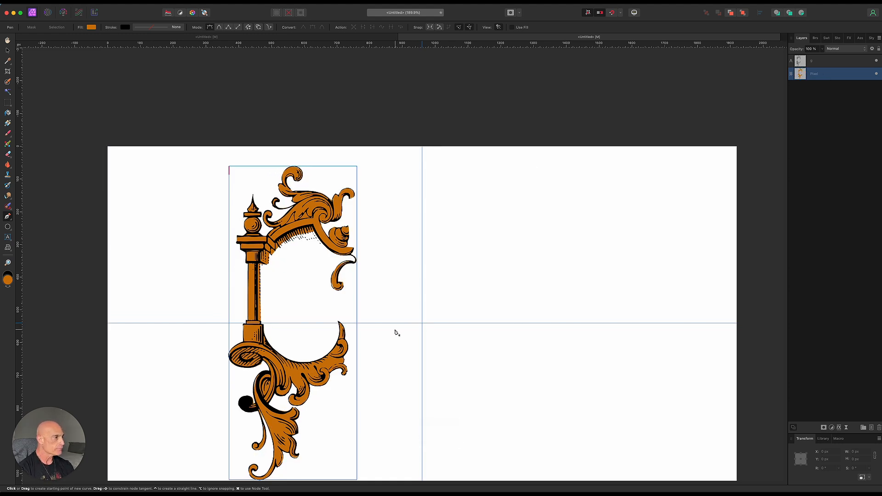
- Rasterize the ornament text layer and erase the stray shading dots beneath the arch
scroll(395, 332, "down", 2)
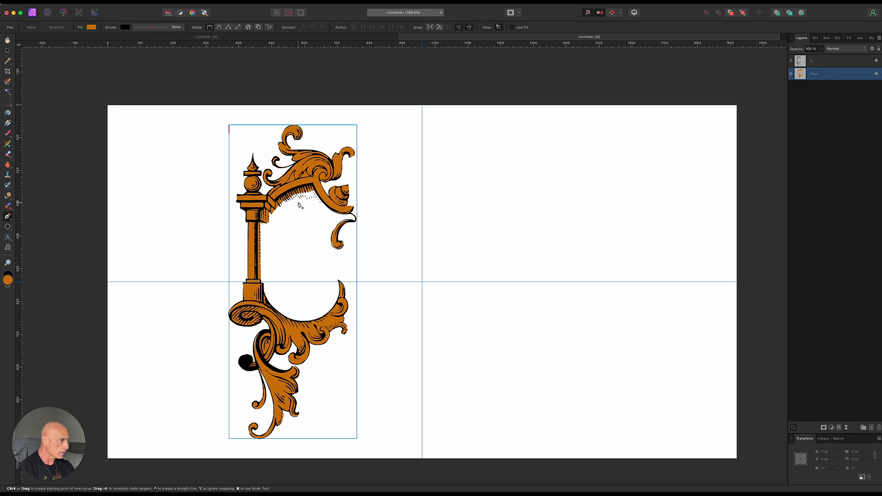
left_click(836, 64)
right_click(793, 59)
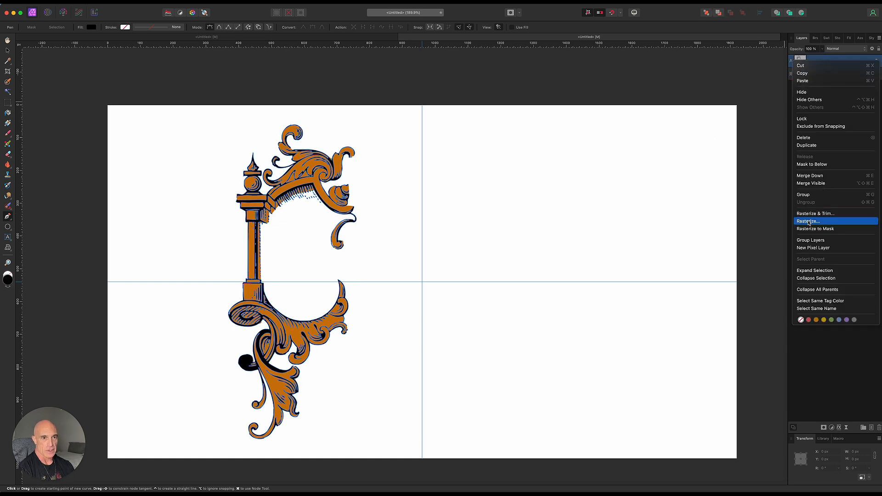
left_click(808, 221)
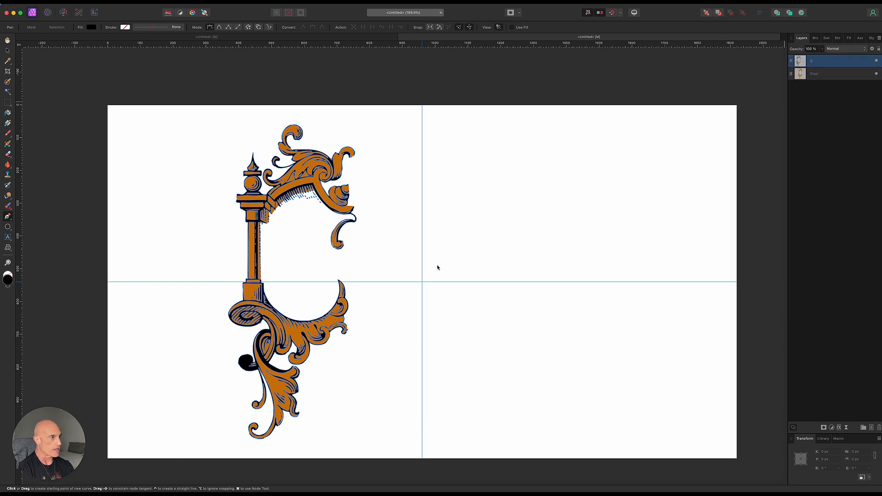
left_click(8, 155)
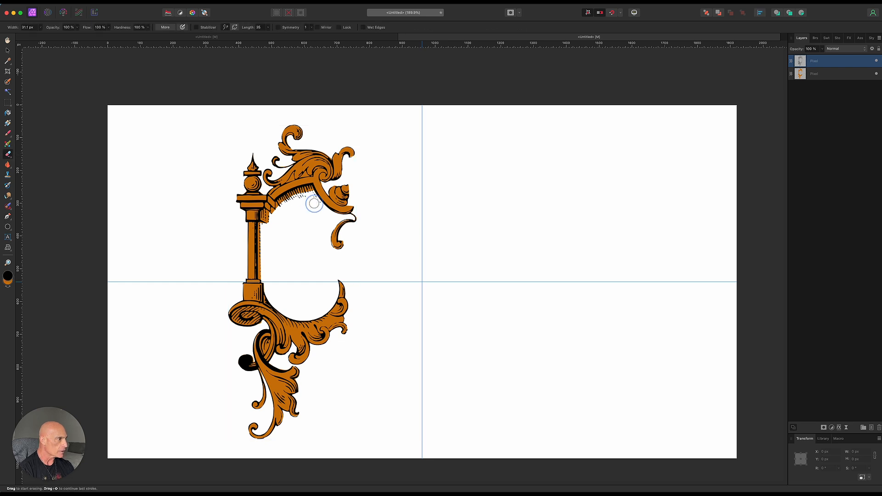
mouse_move(313, 201)
left_mouse_down()
mouse_move(281, 209)
mouse_move(302, 199)
mouse_move(317, 204)
left_mouse_up()
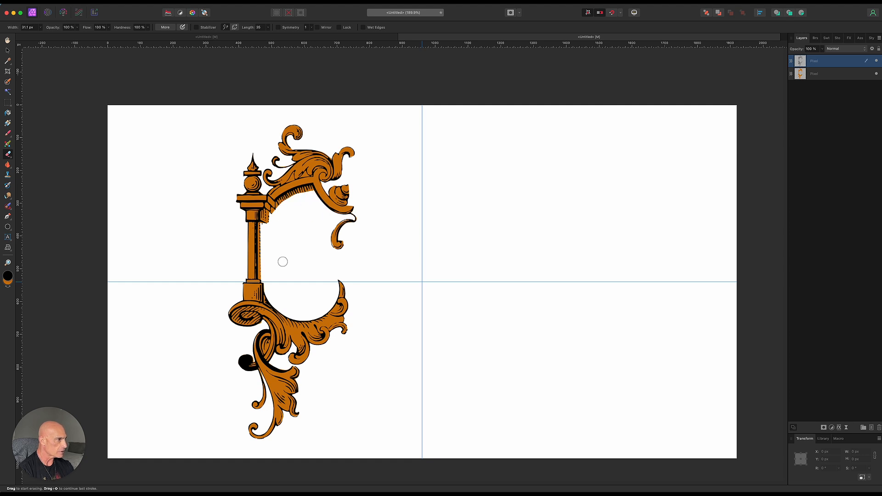
- Group the ornament's line-art and orange fill layers and move the group to the canvas's left side
scroll(313, 270, "down", 1)
key("v")
left_click(848, 78, "shift")
right_click(849, 78)
left_click(815, 184)
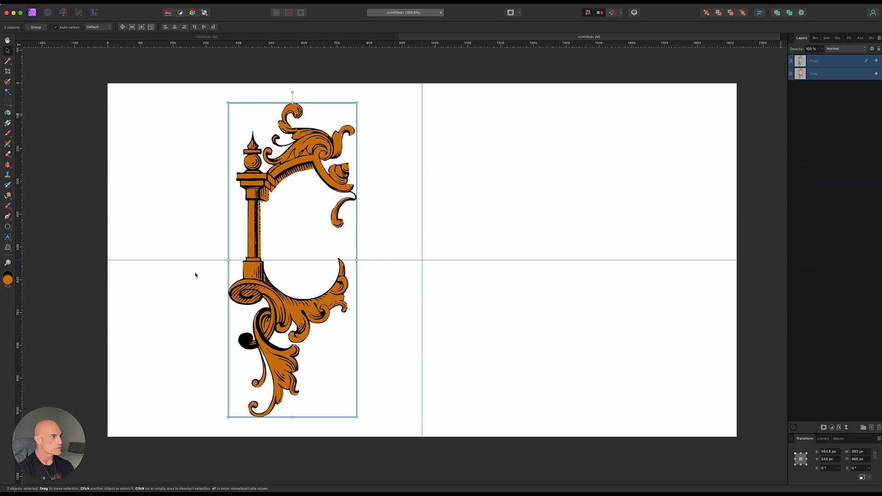
left_click_drag(257, 279, 141, 275)
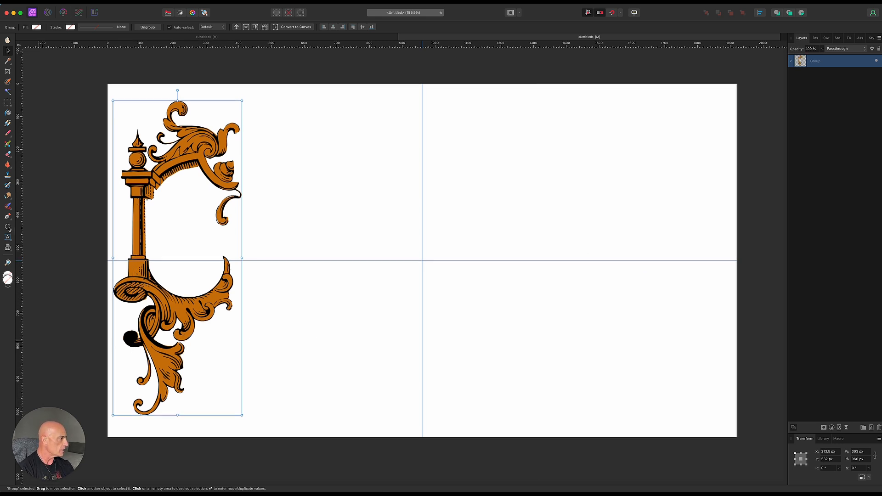
- Draw a donut about 1022 px wide from the canvas centre and widen its hole radius to 93%
left_click_drag(9, 228, 41, 319)
left_click(41, 318)
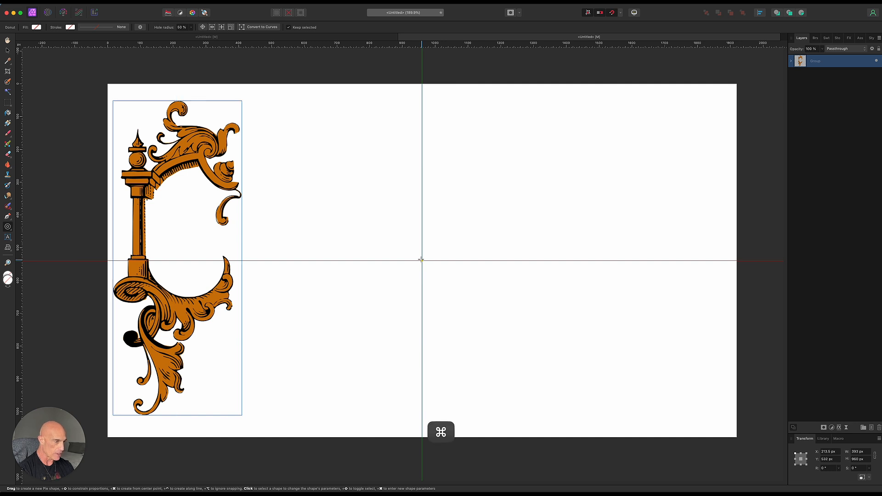
left_click_drag(422, 259, 635, 139)
left_click_drag(363, 319, 310, 370)
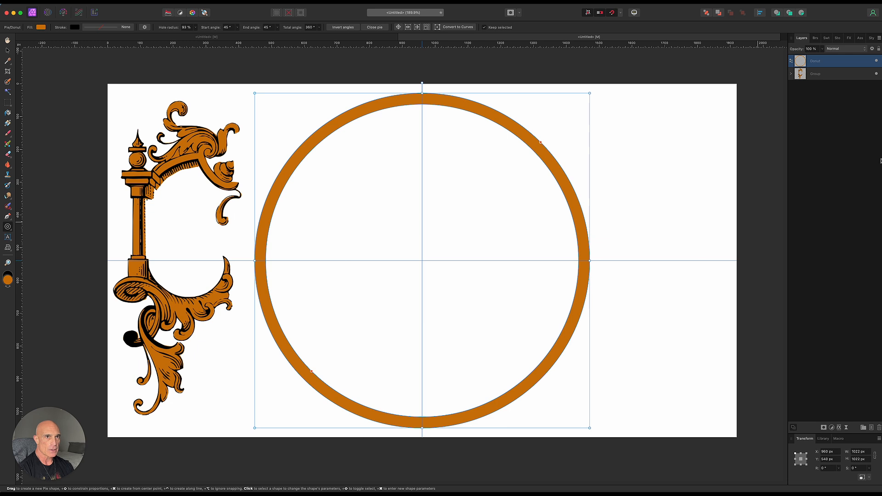
- Give the ring an Inner Bevel / Emboss effect with radius 18 px and depth 32.8 px
left_click(839, 428)
left_click(581, 305)
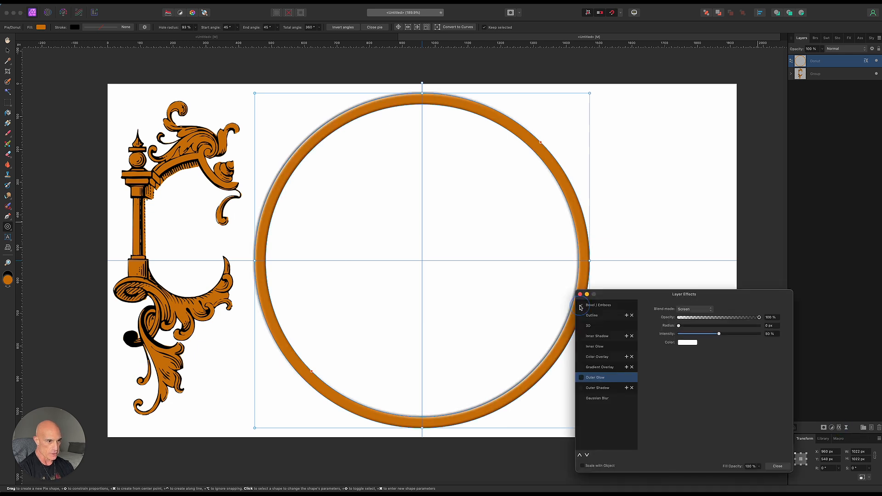
left_click(597, 305)
left_click(690, 310)
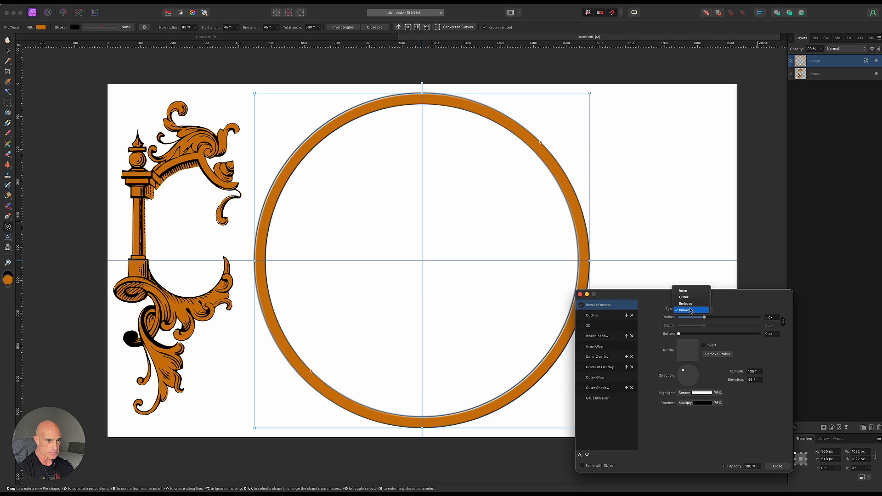
left_click(688, 291)
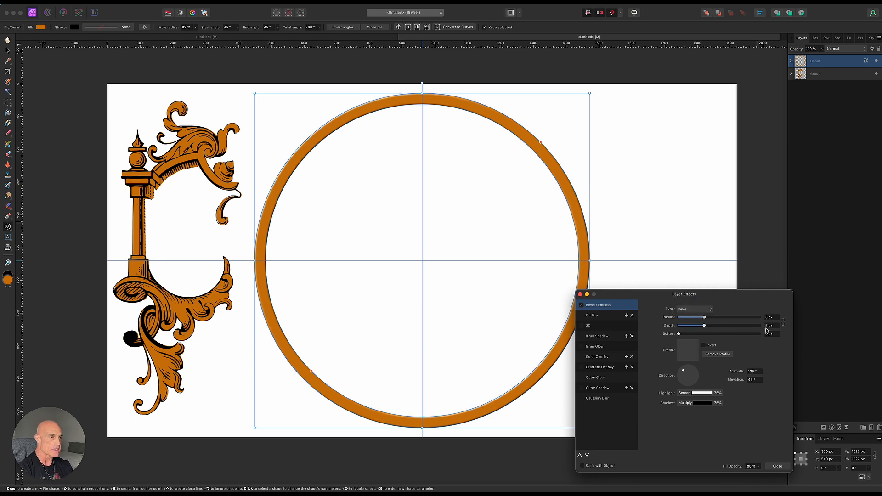
left_click_drag(705, 328, 735, 330)
left_click_drag(704, 318, 720, 320)
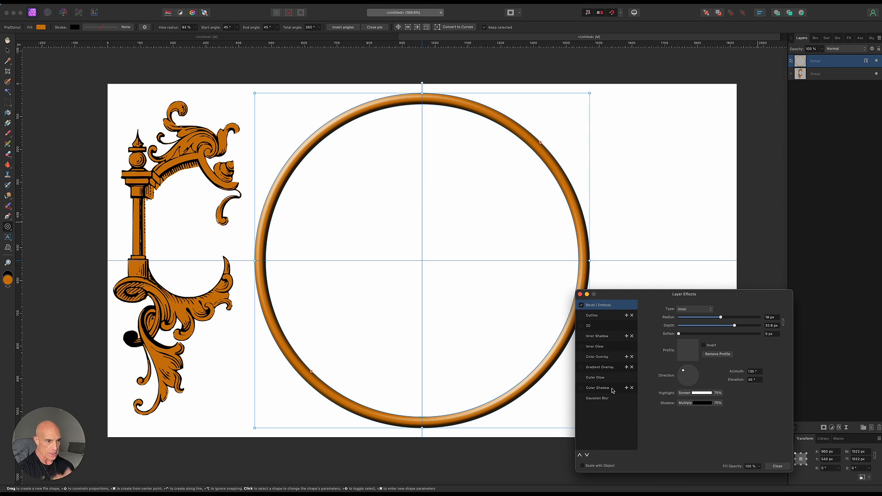
- Add a linear Gradient Overlay to the ring, with dark orange A25900 as its start colour and raised noise
left_click(581, 367)
left_click(605, 368)
left_click(688, 345)
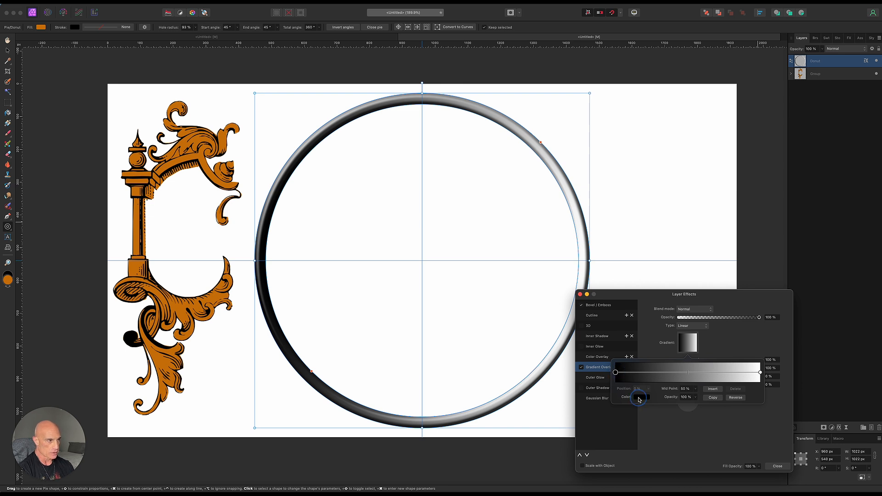
left_click(642, 397)
left_click_drag(692, 362, 696, 363)
left_click(683, 344)
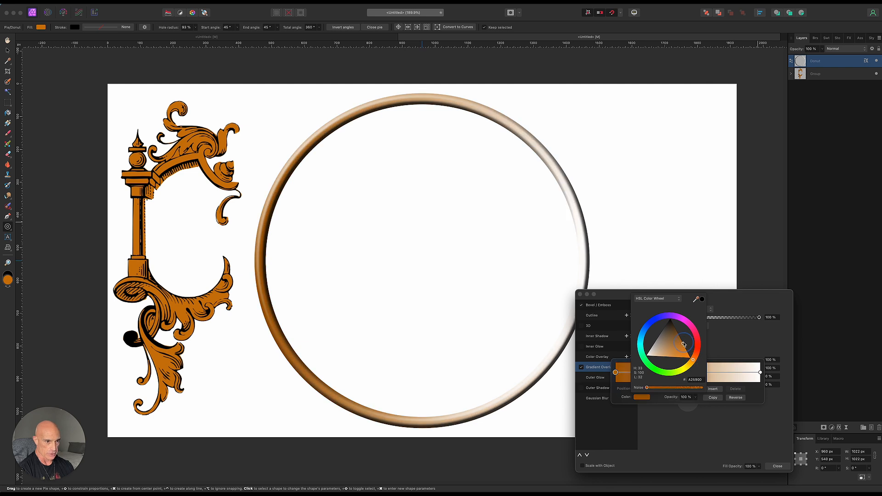
left_click_drag(648, 389, 686, 391)
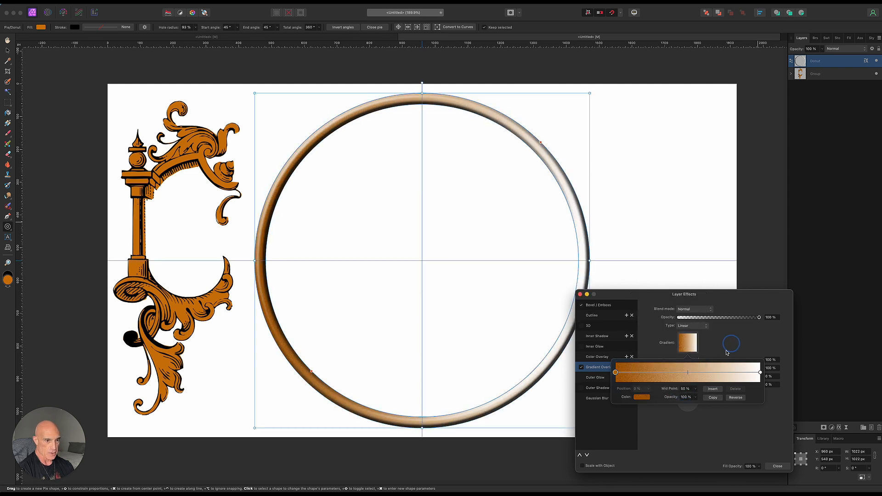
- Insert a gradient stop at 50% and colour it gold DCA700 with raised noise
left_click(713, 389)
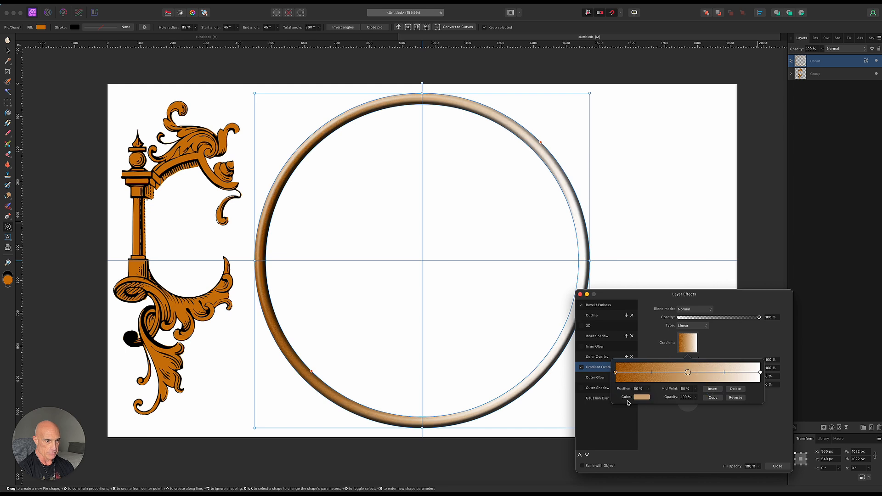
left_click(640, 398)
left_click(691, 367)
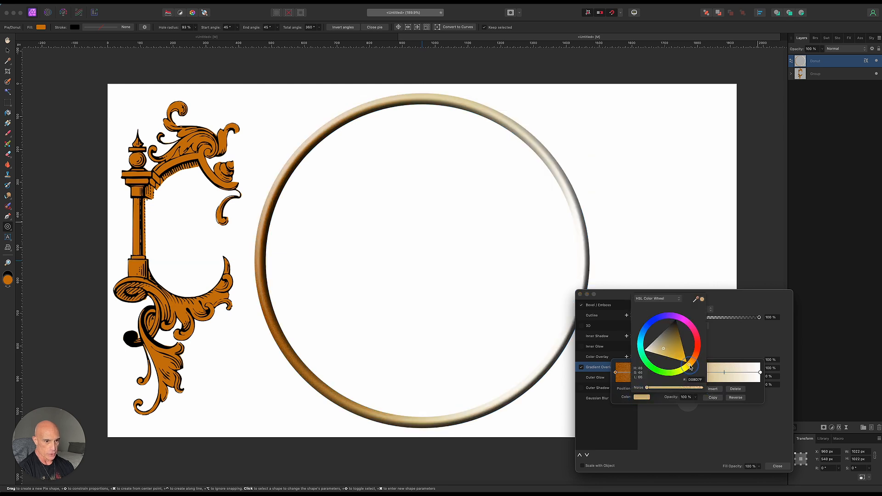
left_click(685, 357)
left_click_drag(669, 388, 686, 389)
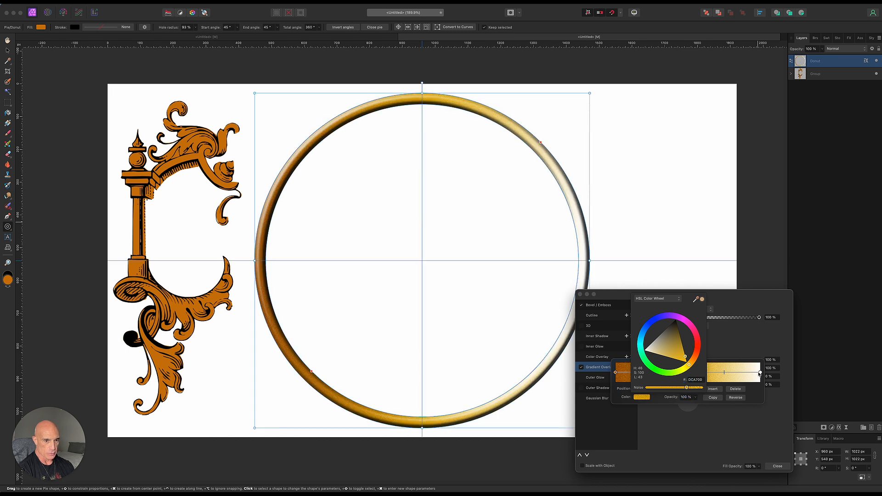
- Colour the gradient's end stop dark orange (H 32, S 100, L 34) with raised noise and close the layer effects
left_click(760, 372)
left_click(640, 397)
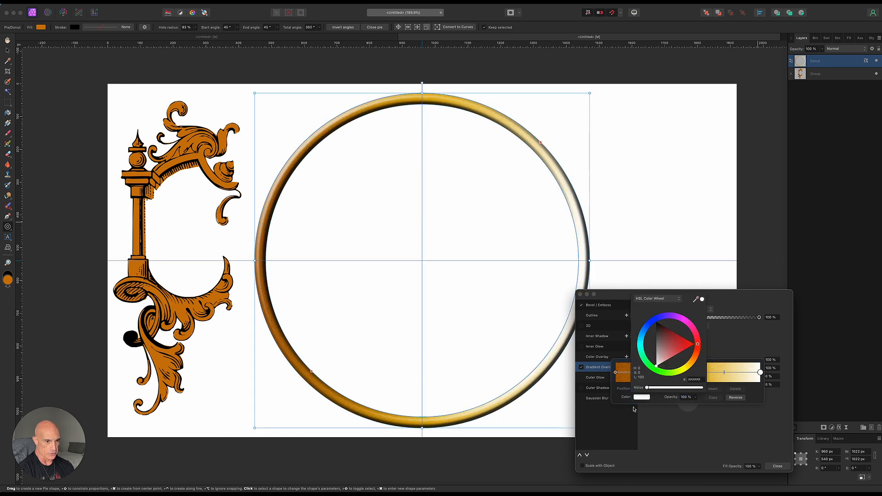
left_click_drag(688, 362, 693, 357)
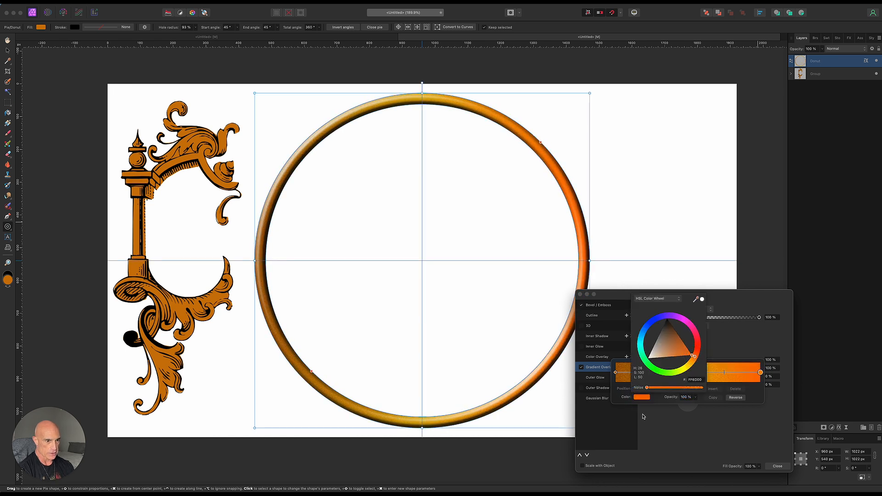
left_click_drag(648, 388, 694, 389)
left_click_drag(694, 358, 685, 349)
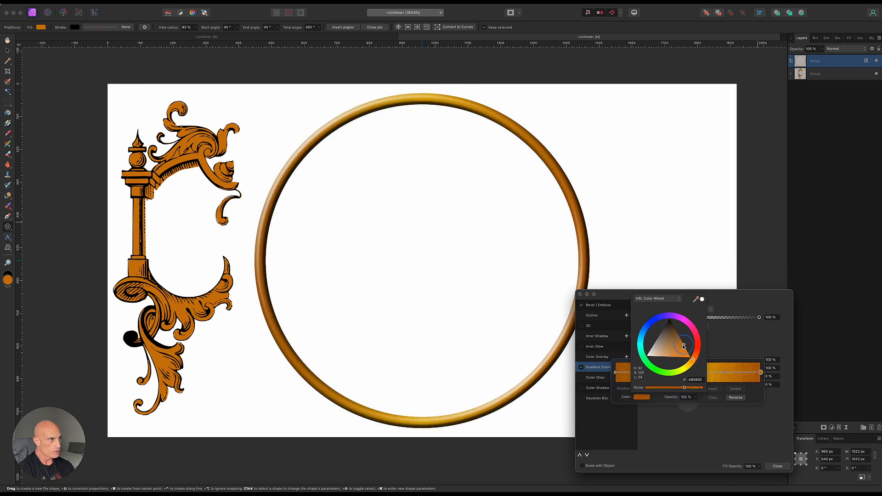
left_click(554, 300)
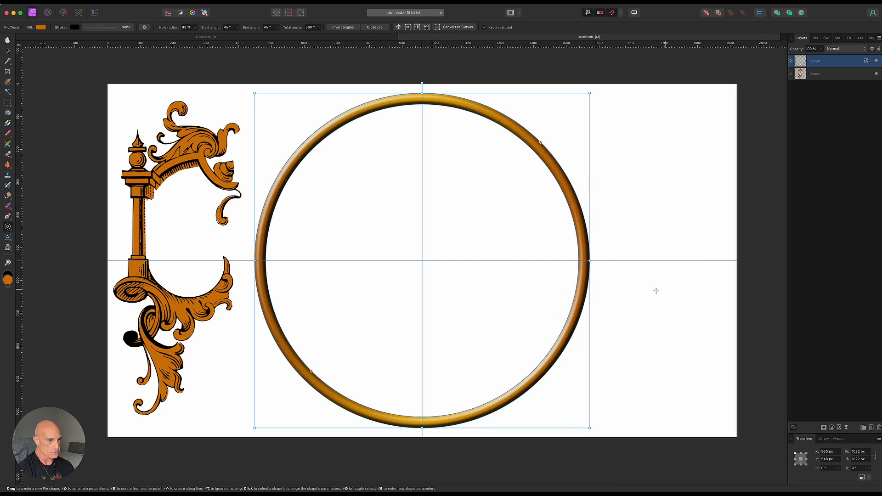
- Draw a circle about 974 px wide from the canvas centre and place its layer beneath the ring
scroll(410, 308, "down", 1)
scroll(409, 309, "down", 1)
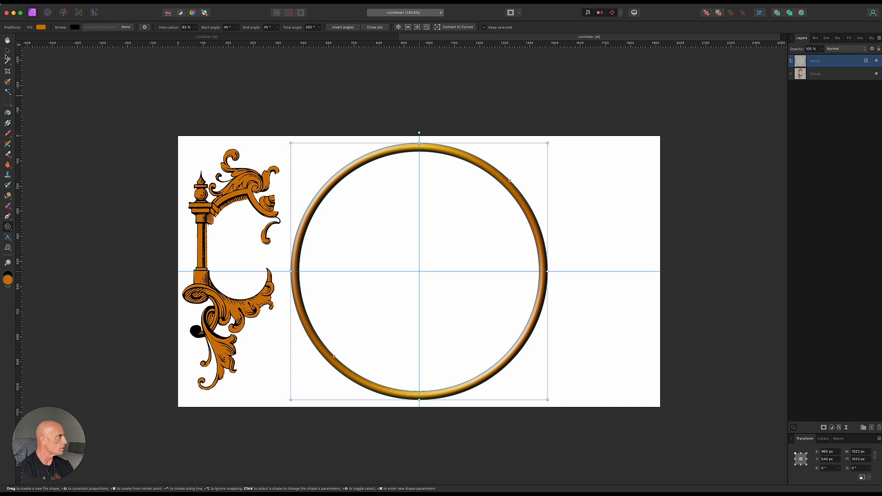
left_click(8, 51)
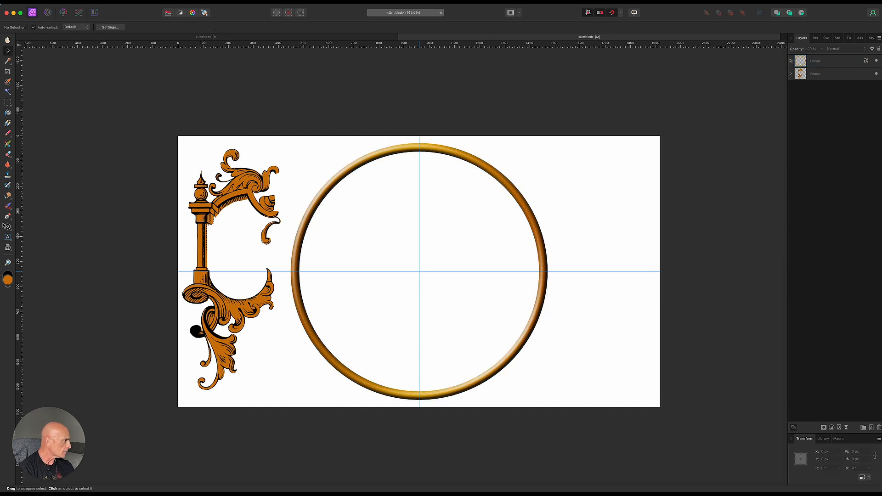
left_click(8, 227)
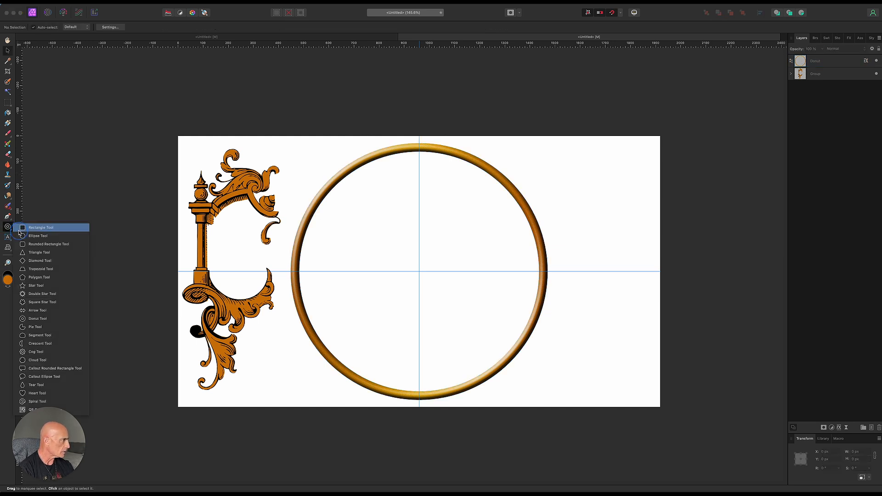
left_click(20, 236)
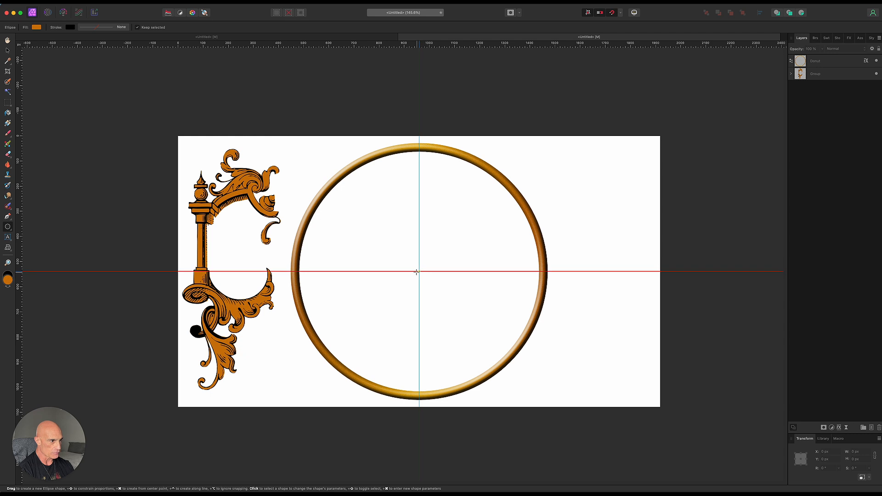
left_click_drag(418, 271, 572, 181)
left_click_drag(827, 63, 827, 81)
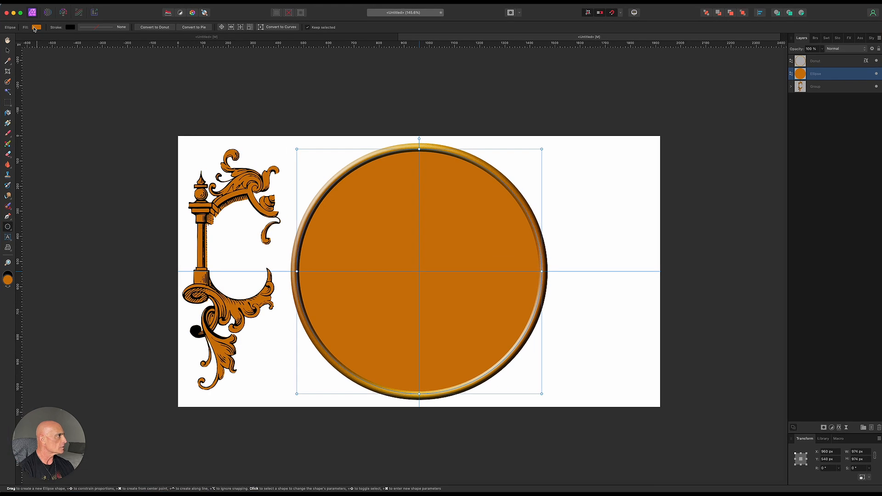
- Change the circle's solid fill to a radial gradient
left_click(35, 28)
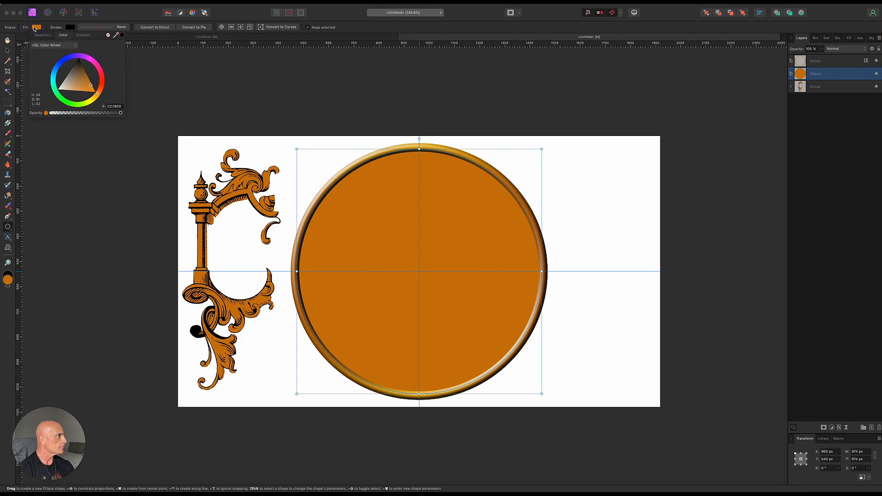
left_click(83, 36)
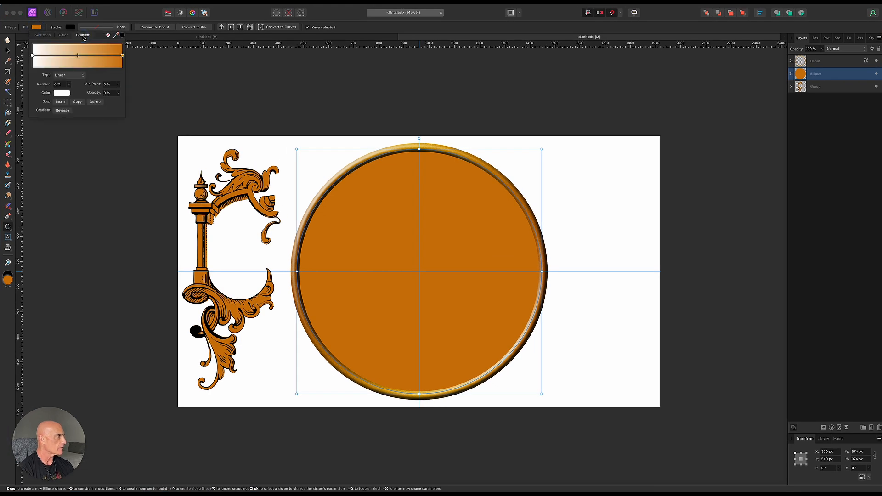
left_click(68, 75)
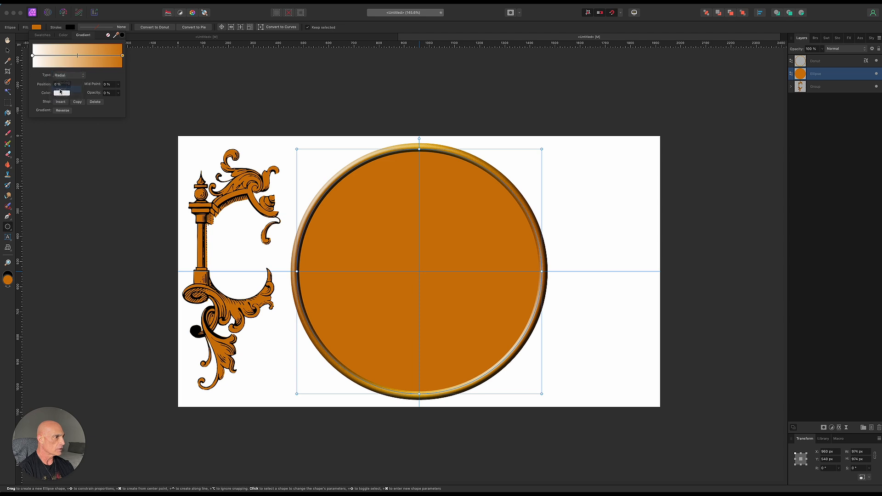
left_click(60, 91)
- Colour the radial gradient's centre stop dark blue and raise its noise
left_click(62, 94)
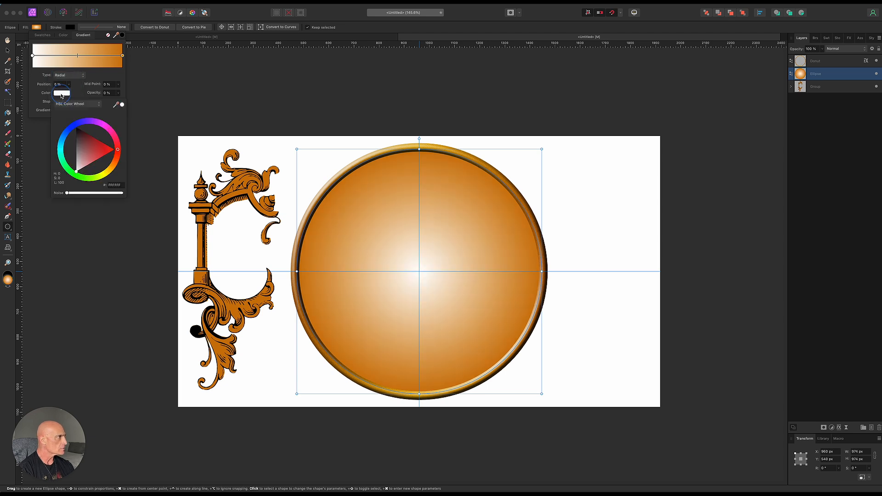
left_click_drag(70, 130, 77, 156)
left_click(77, 155)
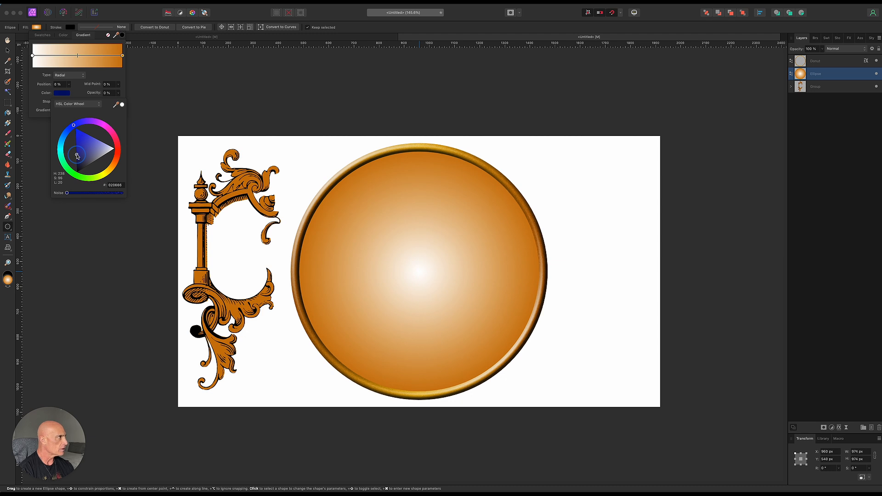
left_click(32, 56)
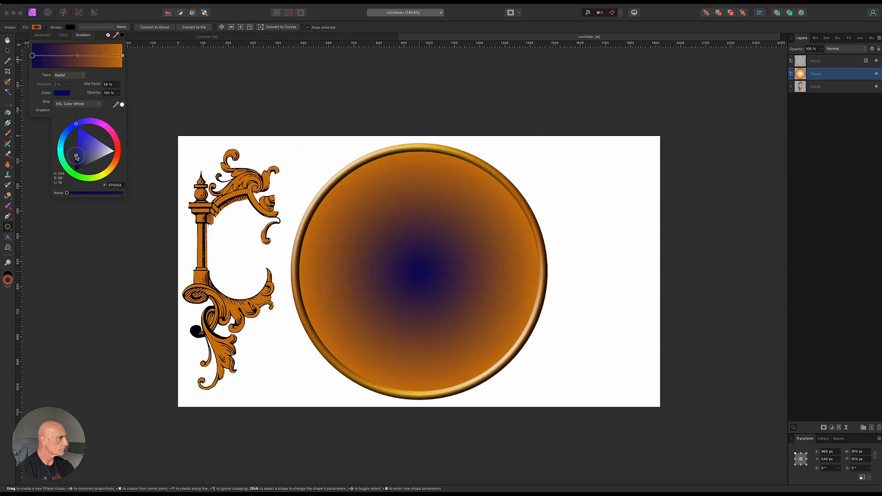
left_click_drag(77, 155, 76, 152)
left_click_drag(68, 193, 101, 194)
- Colour the radial gradient's outer stop very dark blue (H 250, S 100, L 8), raise its noise and close the fill settings
left_click(122, 56)
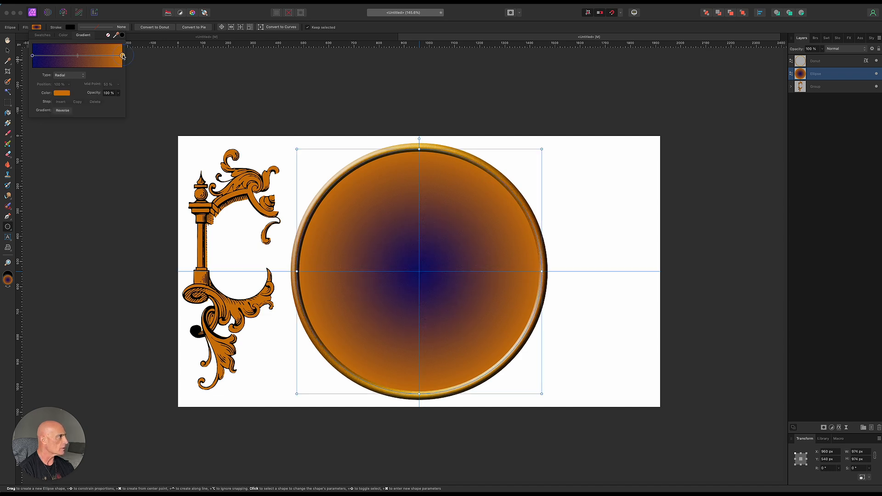
left_click(57, 94)
left_click_drag(77, 129, 79, 123)
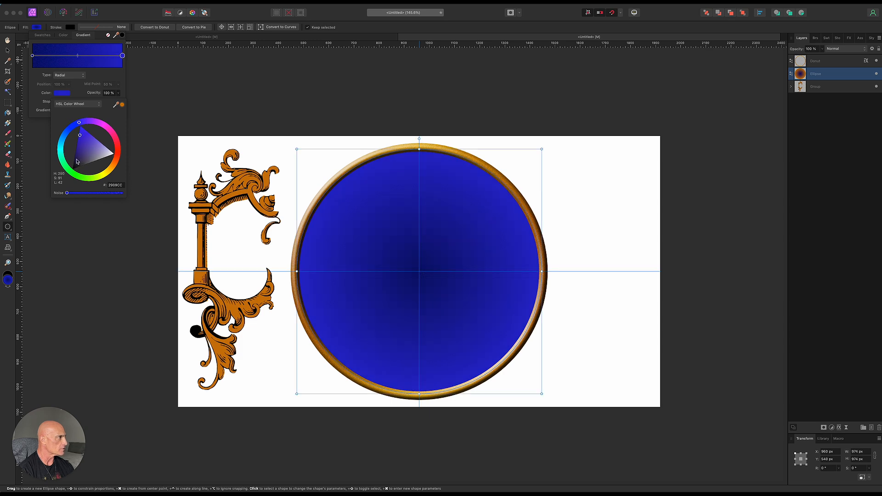
left_click_drag(78, 162, 74, 162)
left_click_drag(66, 192, 105, 196)
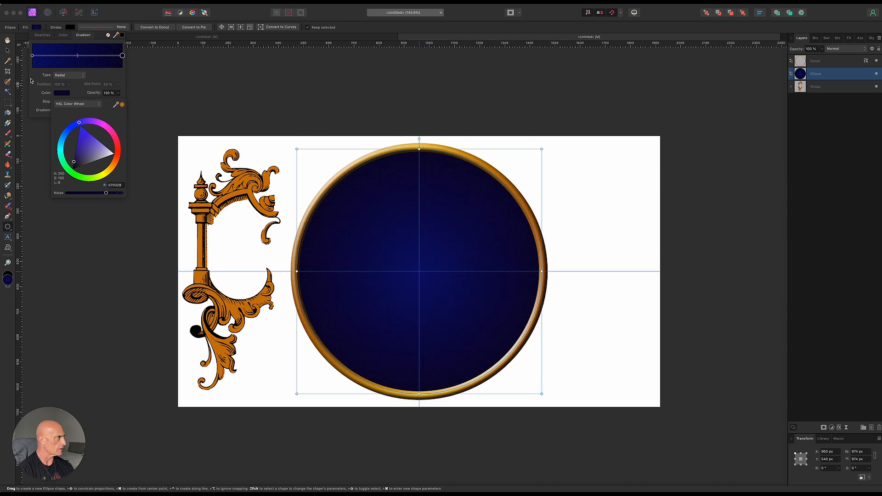
left_click(136, 15)
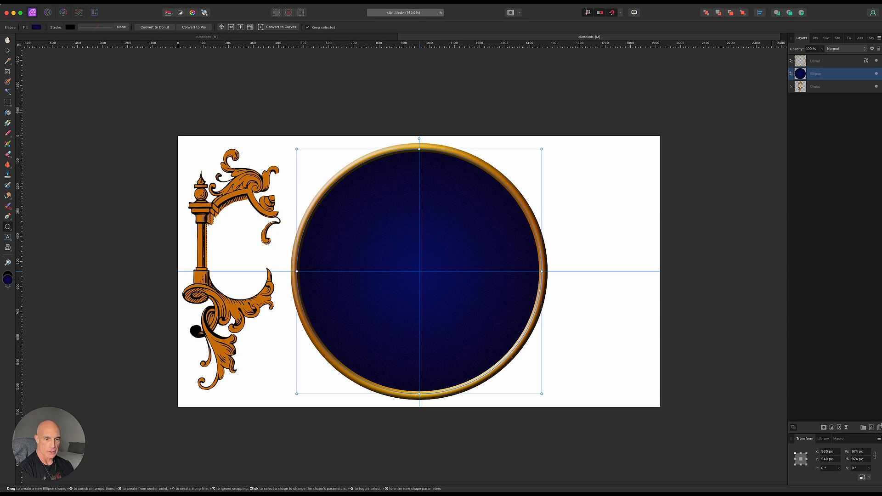
- Add an empty pixel layer between the blue circle and the ring, and switch to the Move tool
left_click(871, 428)
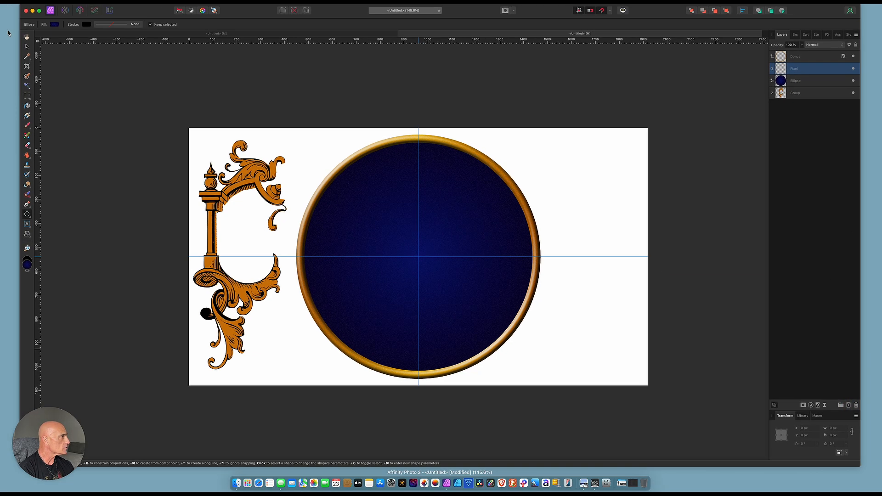
left_click(8, 51)
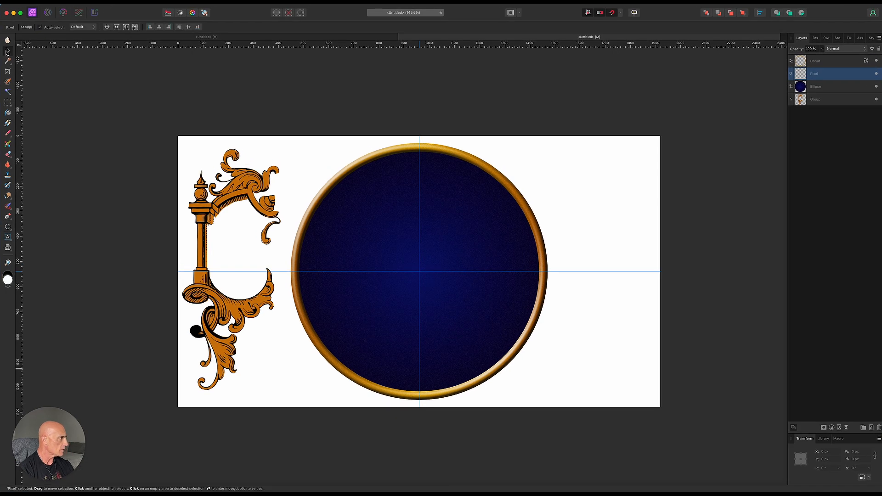
- Paint a soft white glow about 713 px wide at the centre of the blue disc with a 0% hardness brush on the pixel layer
left_click(7, 134)
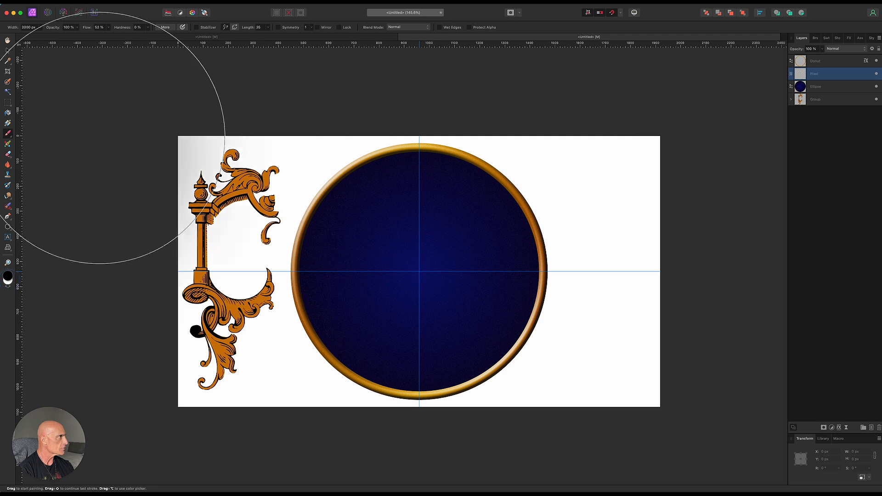
left_click(9, 281)
key("bracketleft")
key("bracketleft")
key("bracketleft")
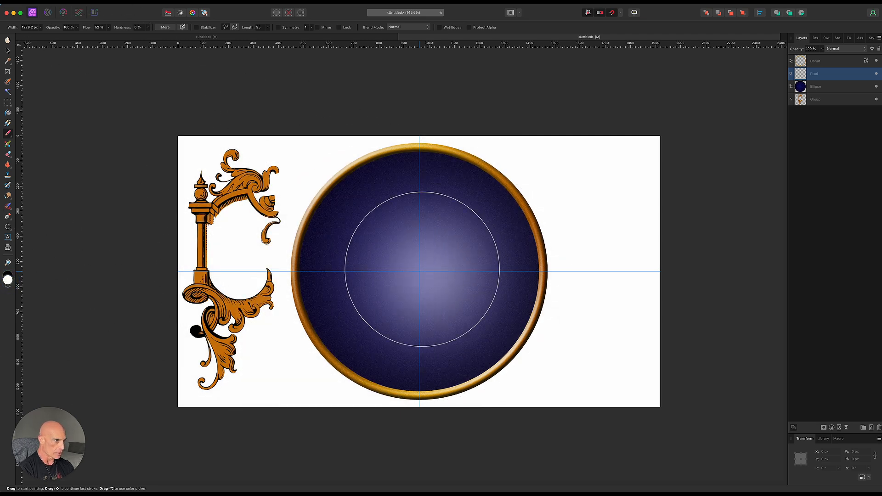
key("bracketleft")
key("bracketleft")
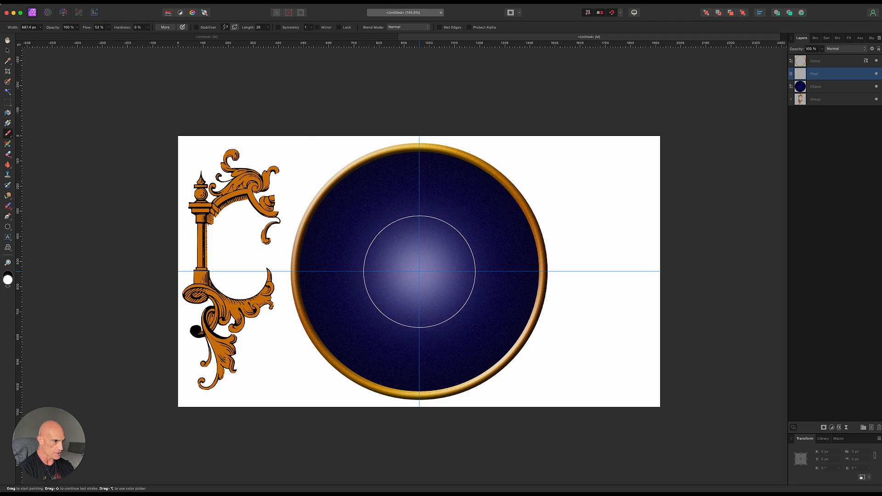
key("bracketleft")
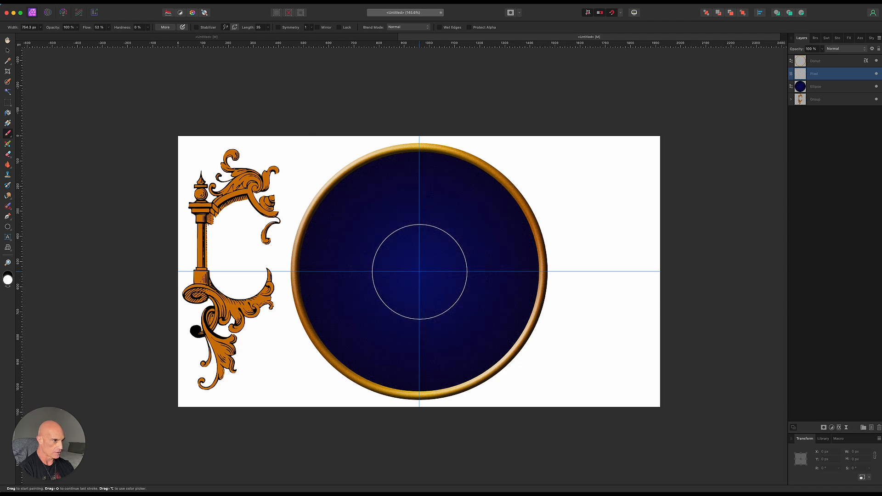
key("v")
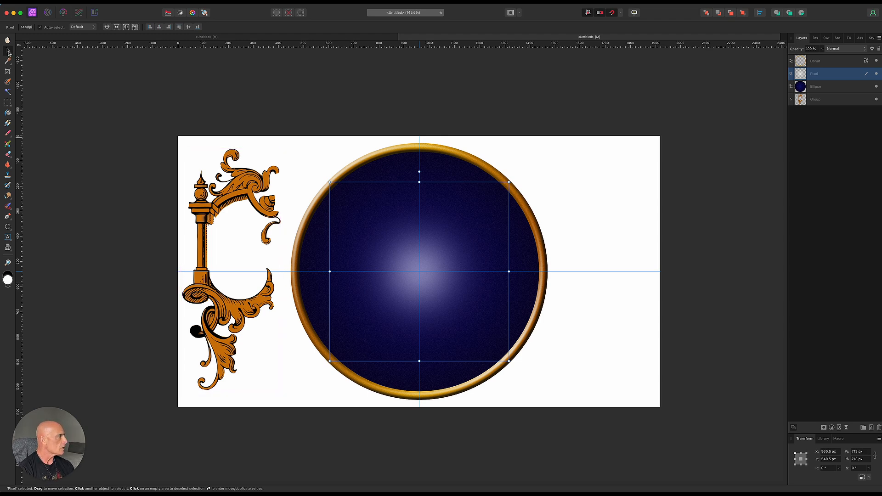
- Move the ornament group against the ring, partly behind it, and scale it to about 339 × 829 px, vertically centred
left_click(825, 104)
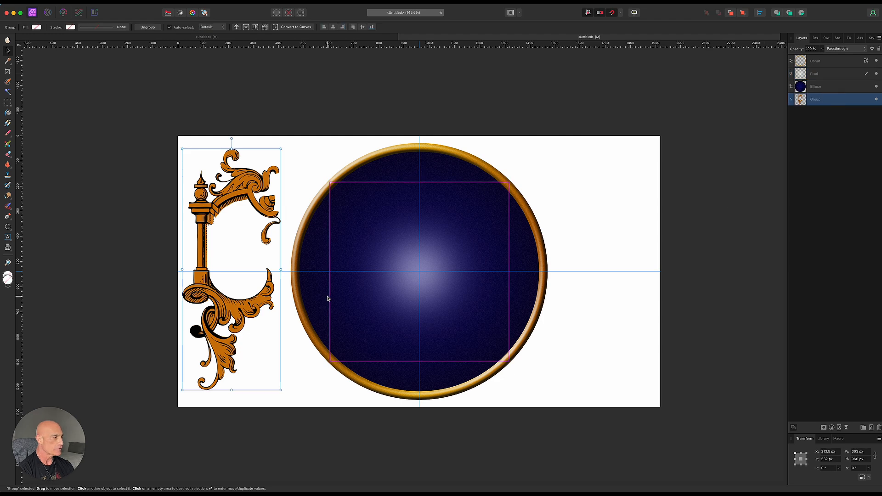
left_click_drag(225, 307, 259, 306)
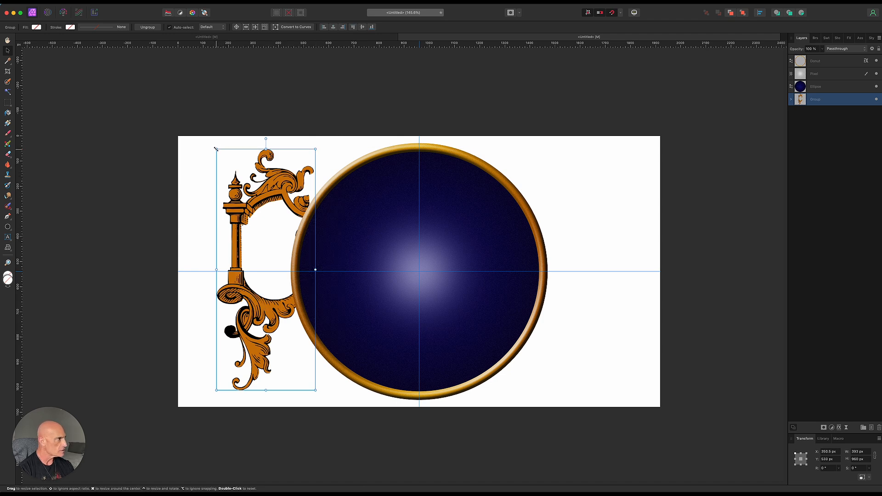
left_click_drag(216, 149, 221, 167)
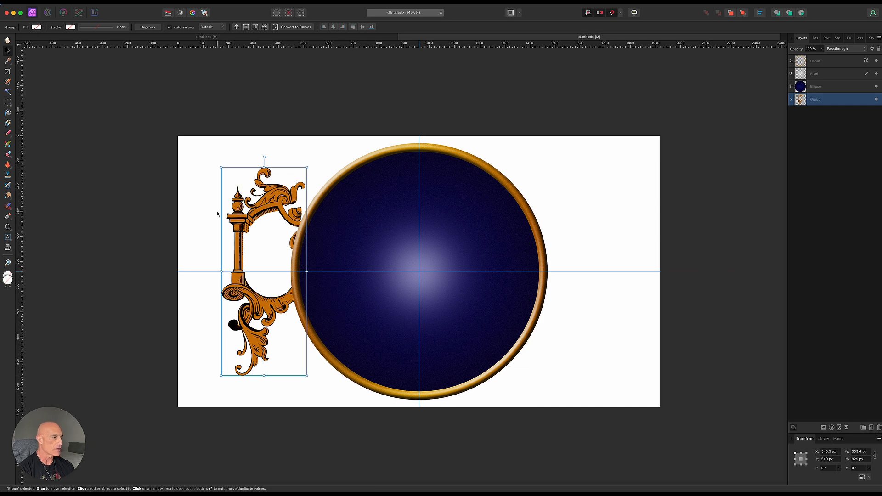
- Duplicate the ornament group, flip the copy horizontally and place it level with the original on the opposite side of the ring
key("super+j")
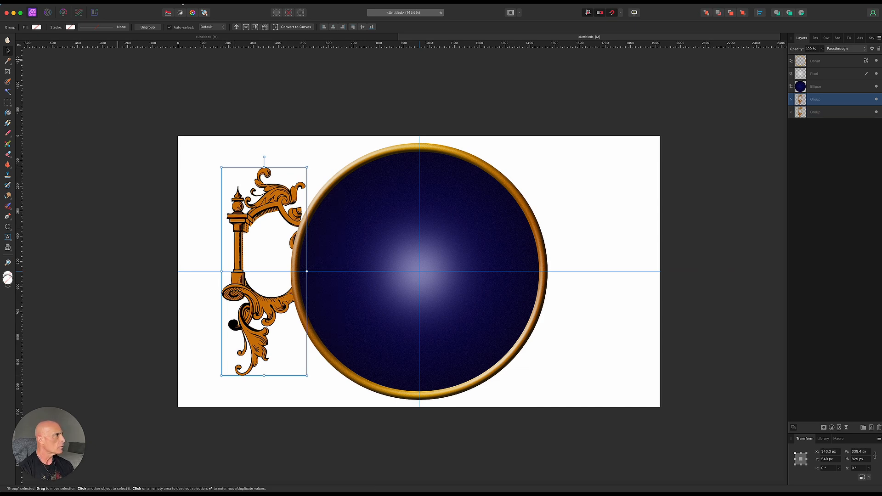
left_click(182, 2)
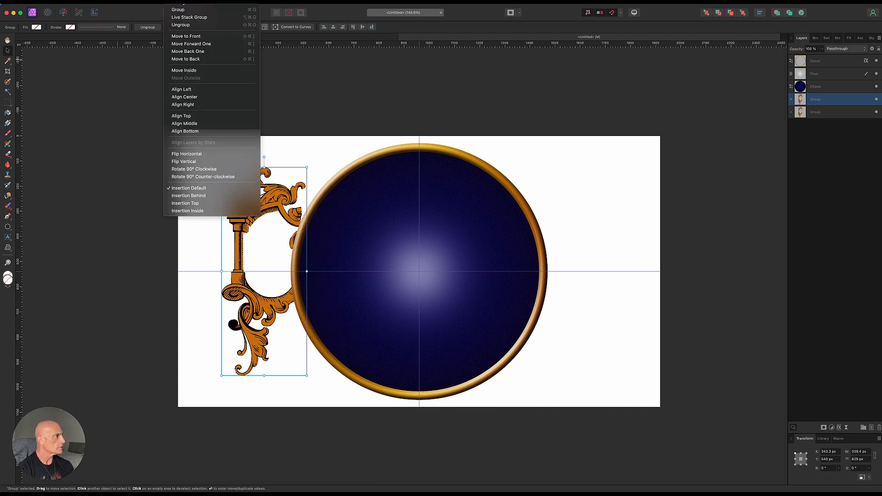
left_click(183, 155)
left_click_drag(268, 207, 575, 224)
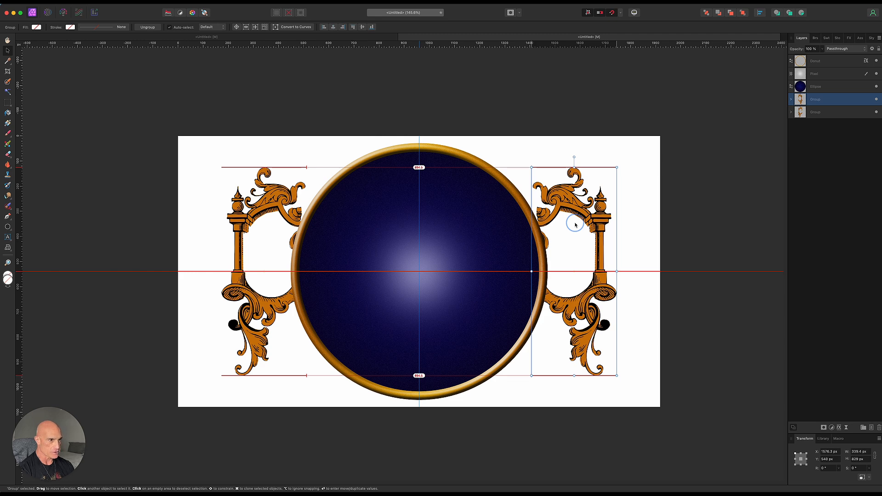
left_click_drag(576, 225, 576, 225)
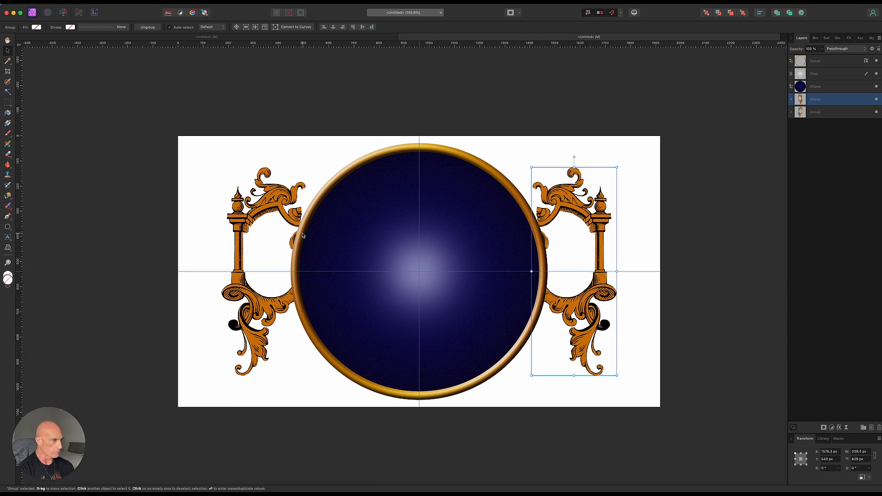
- Erase the stray curl beside the ring from both pixel layers of the mirrored ornament, using a 31.1 px eraser at 100% hardness
left_click(791, 99)
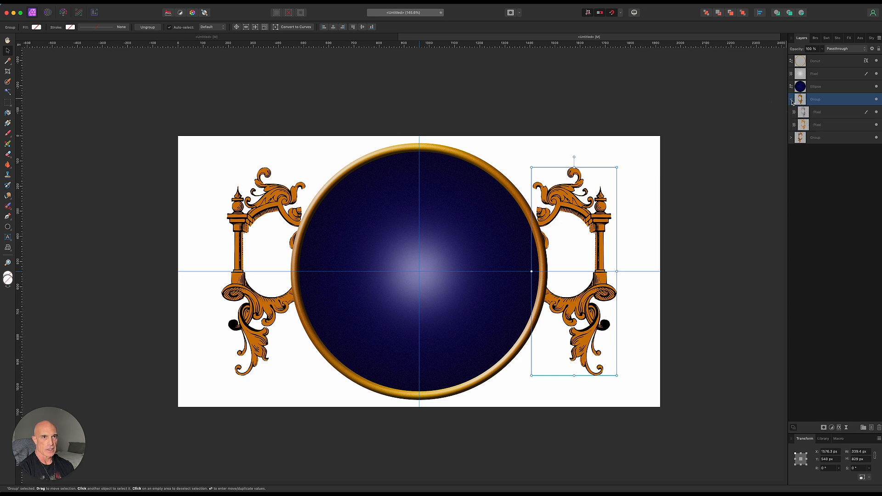
left_click(790, 138)
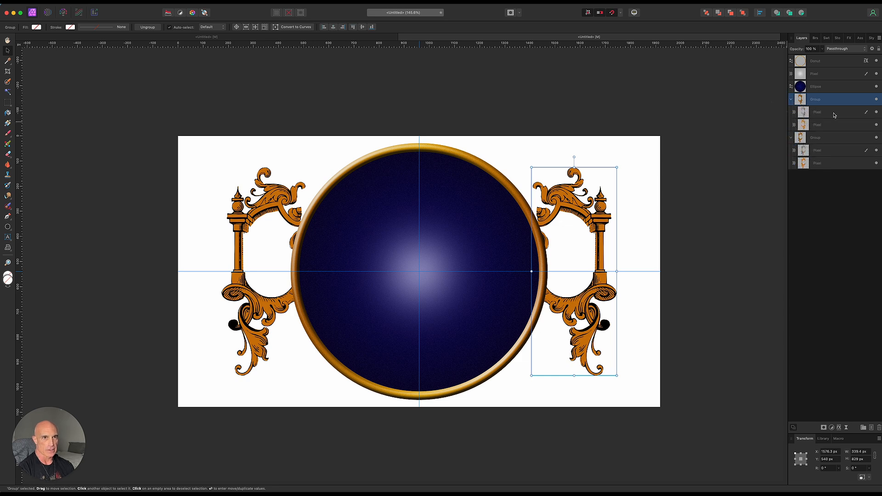
left_click(834, 115)
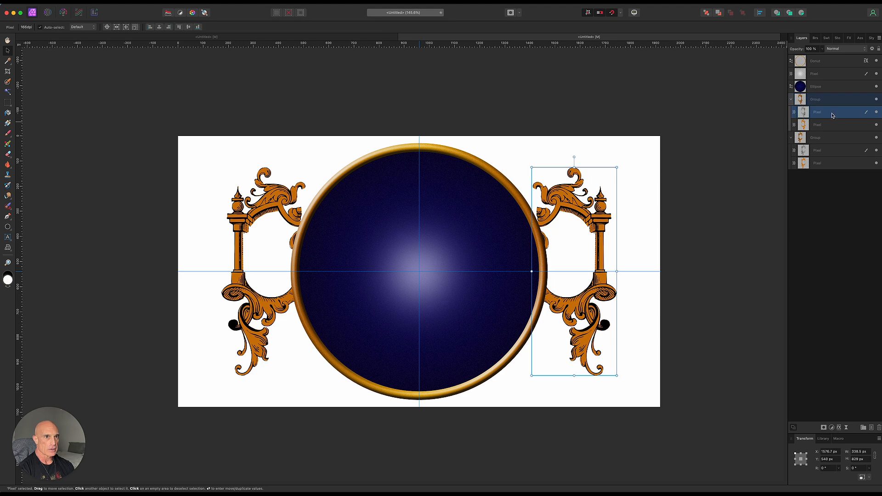
left_click(8, 156)
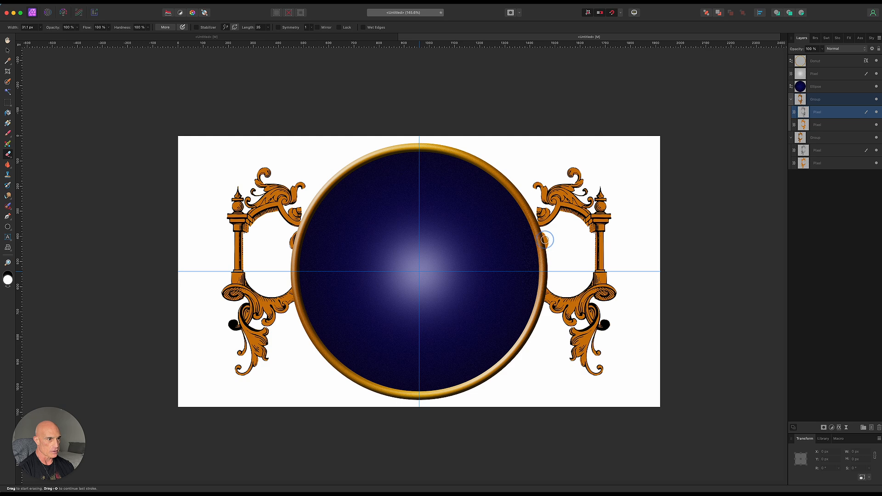
left_click(825, 126)
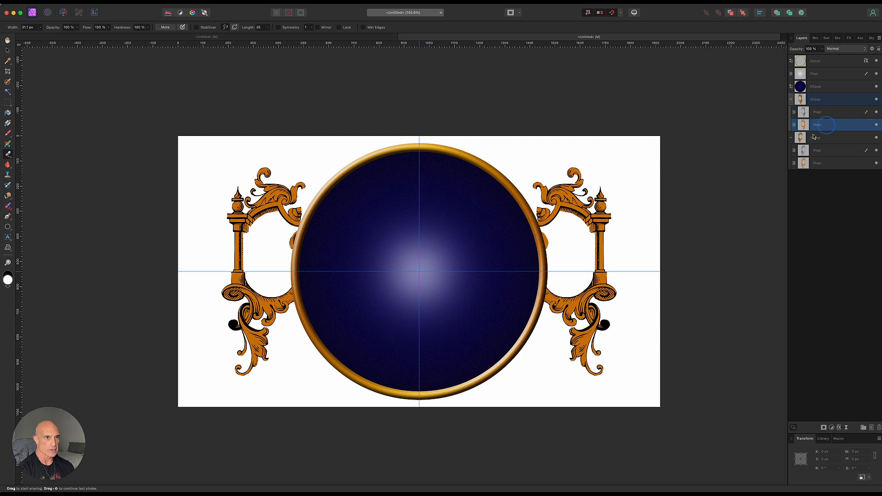
left_click_drag(545, 240, 545, 238)
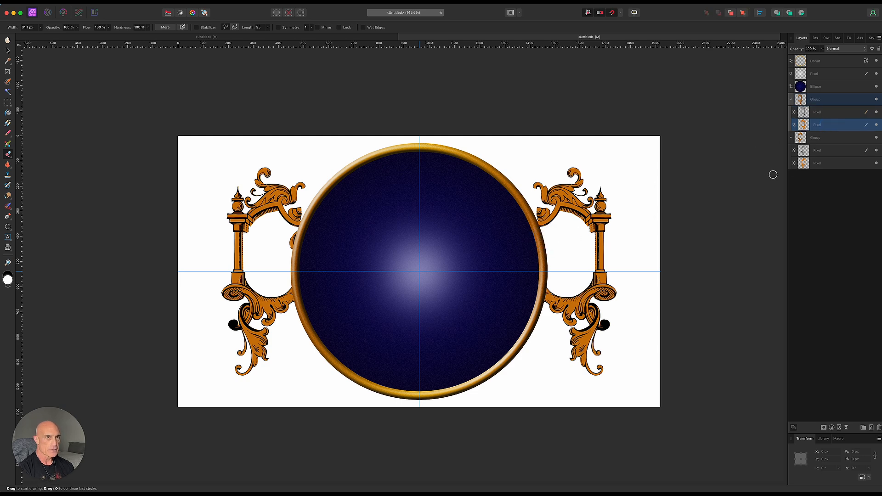
- Erase the matching stray curl beside the ring from both pixel layers of the original ornament group
left_click(822, 150)
left_click_drag(290, 246, 294, 240)
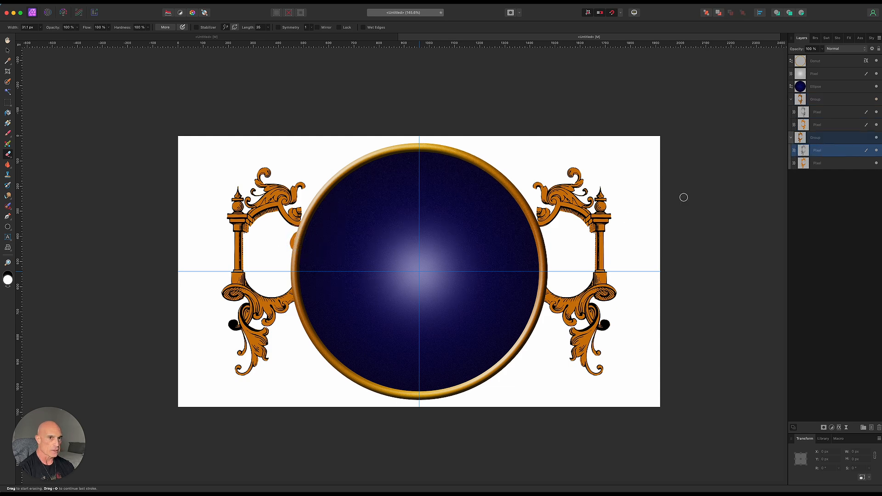
left_click(834, 164)
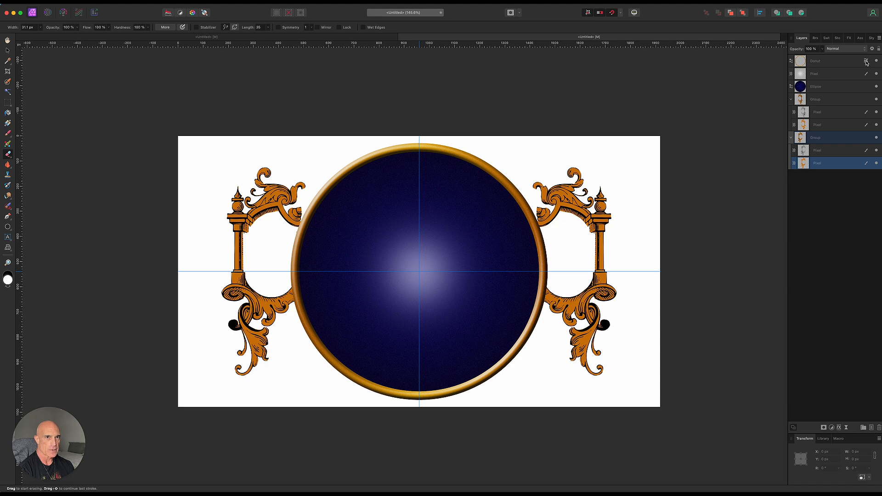
- Copy the gold ring's layer effects onto the orange pixel layer in each of the two ornament groups
left_click(858, 86)
left_click(861, 98)
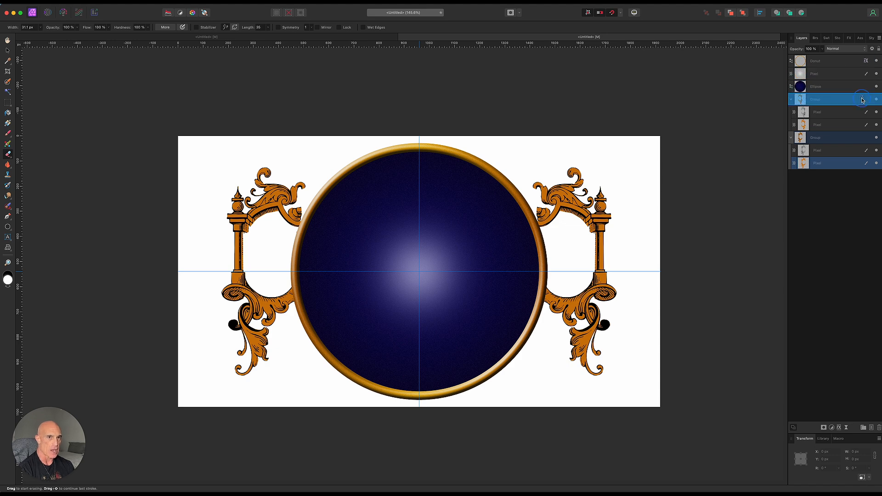
left_click(865, 126)
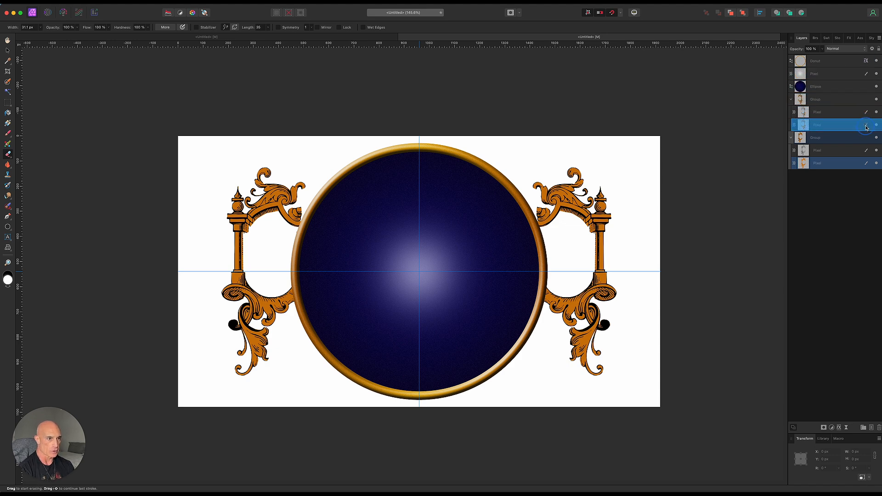
left_click_drag(865, 126, 865, 126)
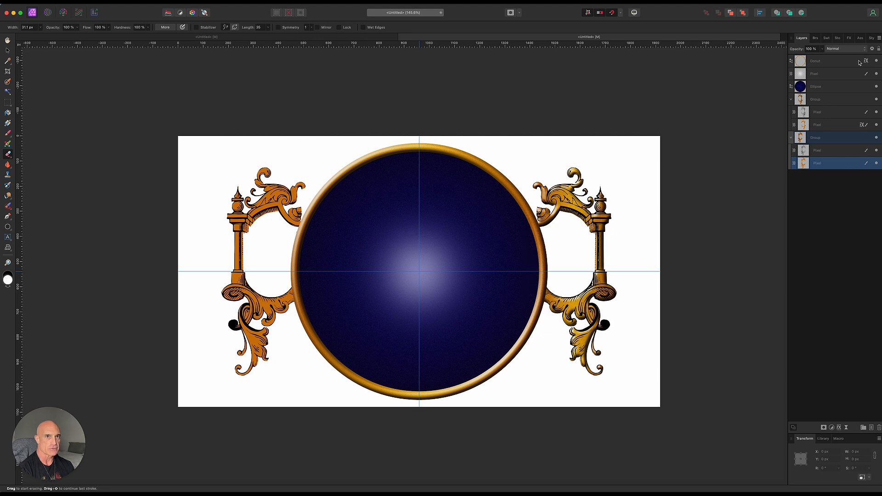
left_click_drag(865, 62, 865, 164)
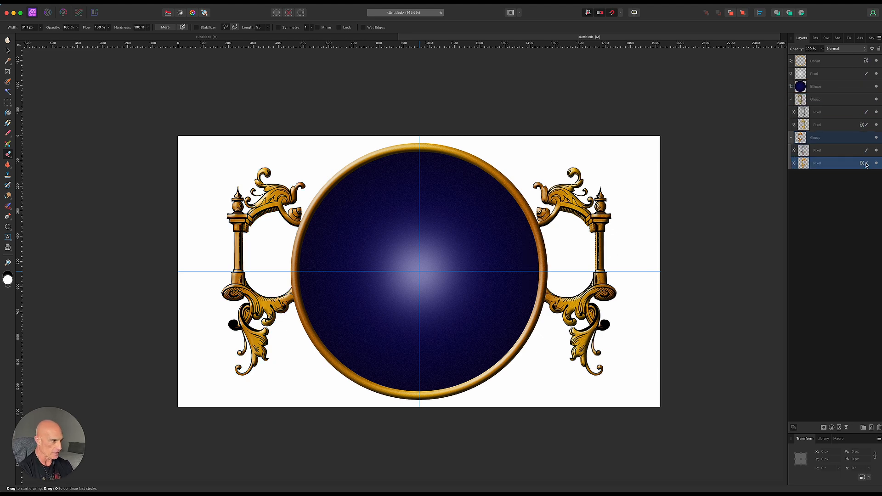
- Group the ring, glow, blue disc and both ornament groups together
left_click(829, 66)
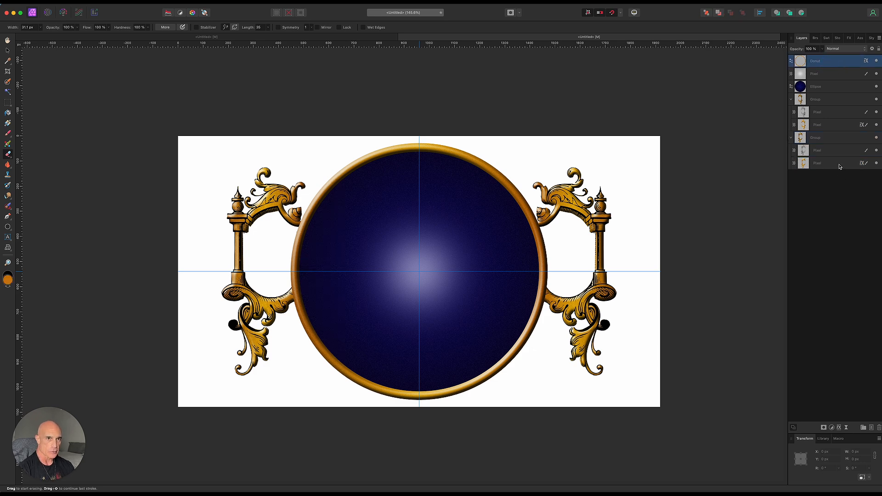
left_click(837, 163, "shift")
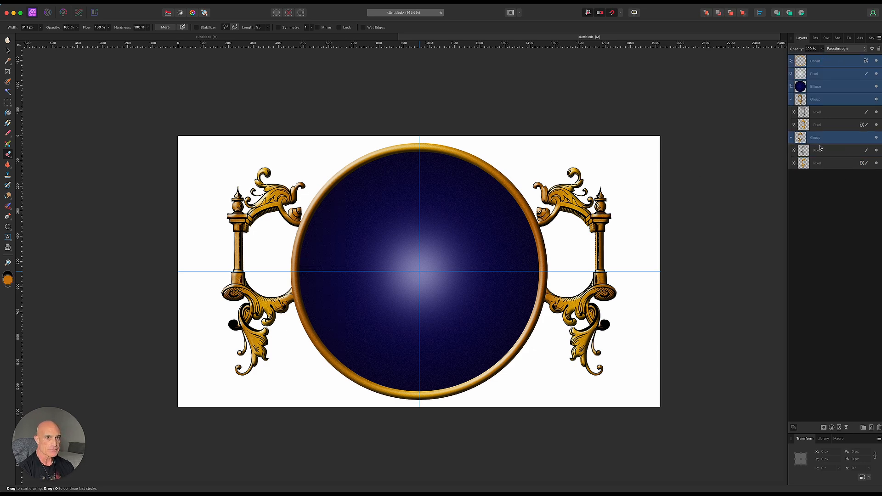
key("super+g")
- Scale the whole group down to about 1093 × 711 px, centred on the canvas, and hide the guides
left_click(7, 50)
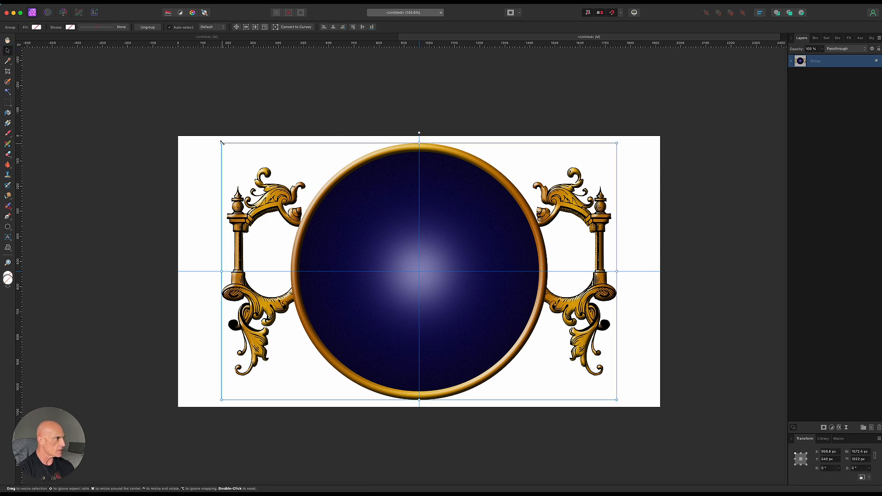
key("alt")
left_click_drag(221, 143, 340, 216)
left_click_drag(499, 320, 440, 283)
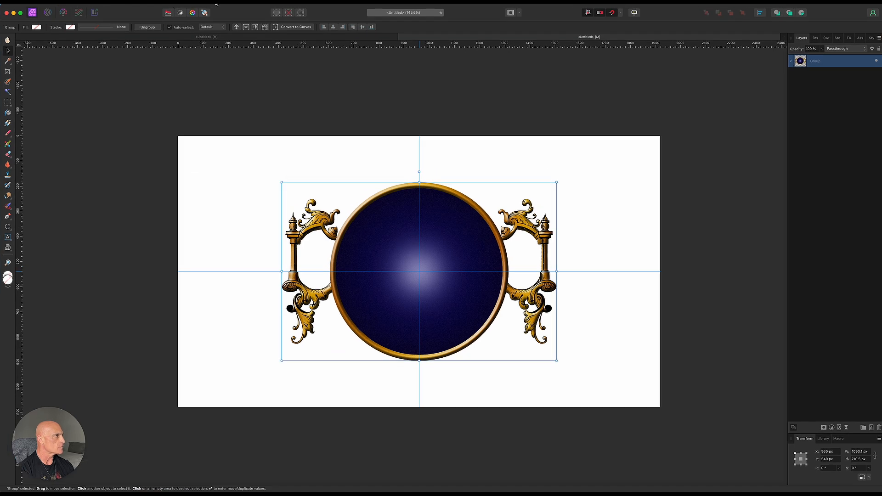
left_click(216, 3)
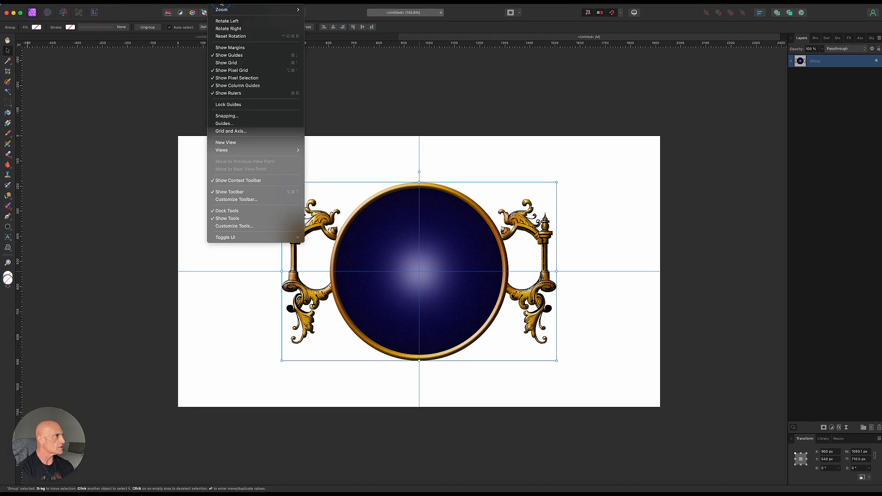
left_click(225, 55)
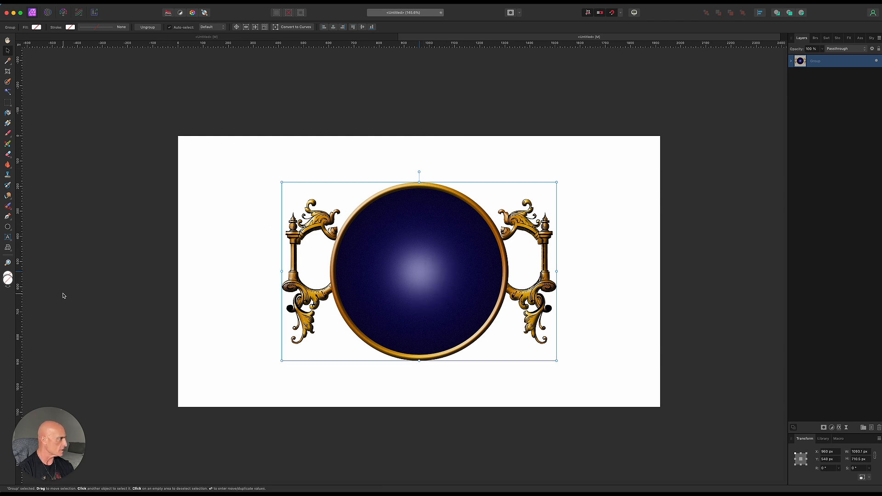
- Add the letter "b" as art text in the Victorian Free Ornaments font, about 381.7 pt, over the disc as a scroll ornament
left_click(7, 237)
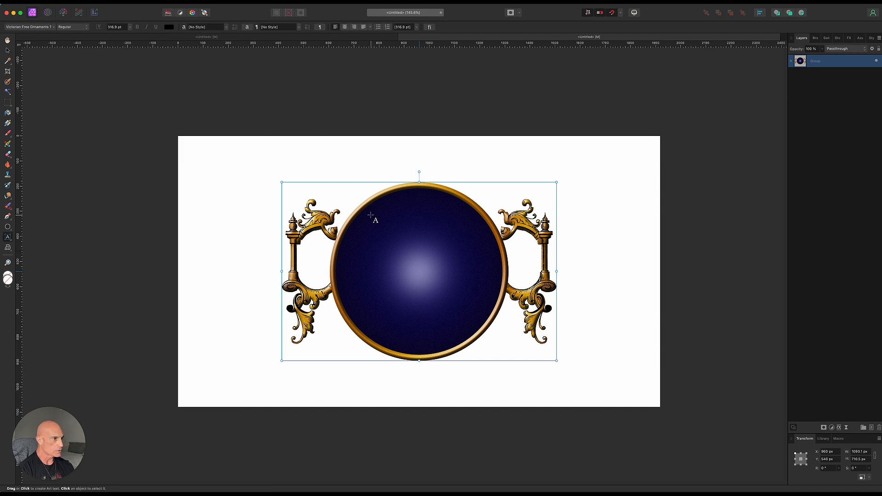
left_click_drag(373, 209, 468, 343)
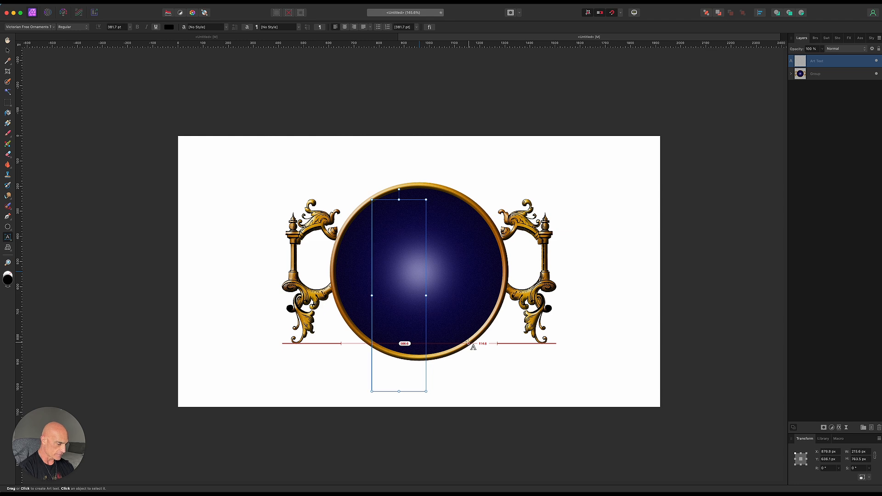
type("n")
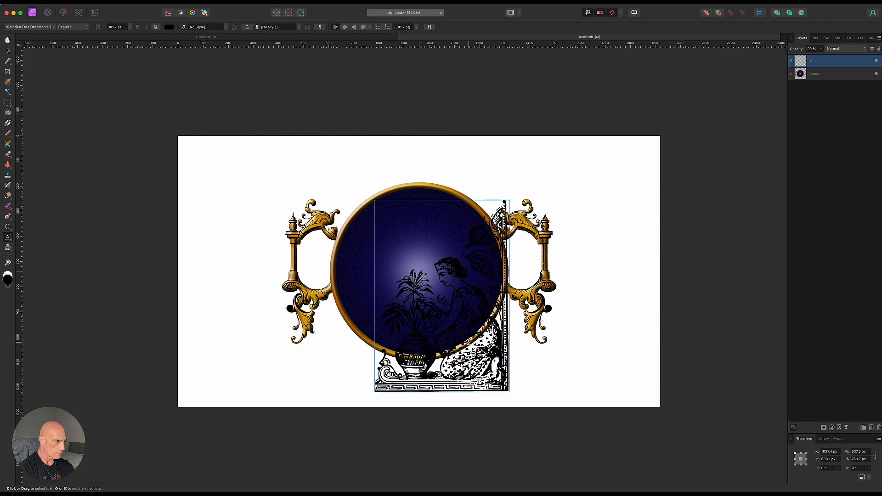
key("BackSpace")
type("b")
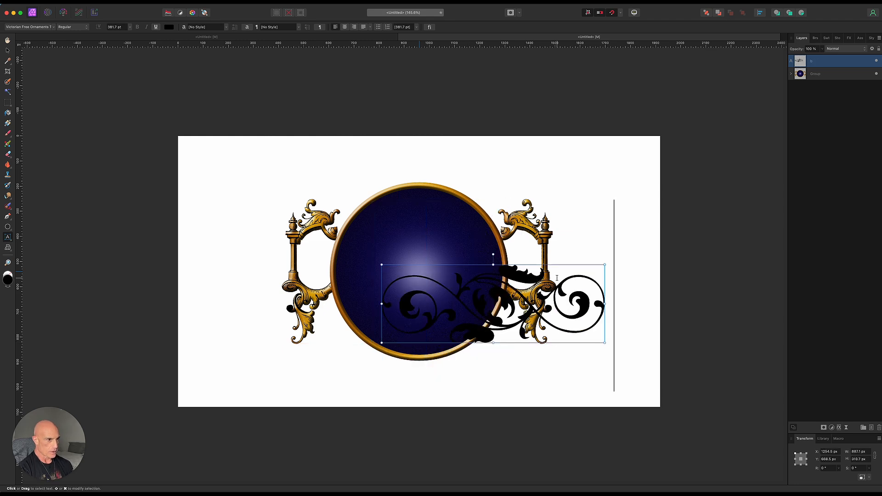
left_click(8, 50)
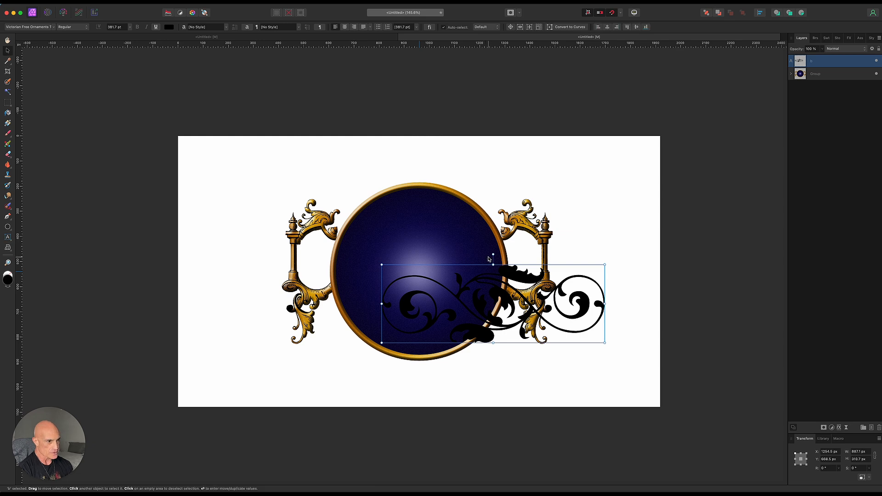
- Rotate the scroll ornament 90°, scale it to about 619 × 217 px, and centre it on the blue disc
left_click_drag(493, 254, 379, 301)
left_click_drag(484, 304, 409, 271)
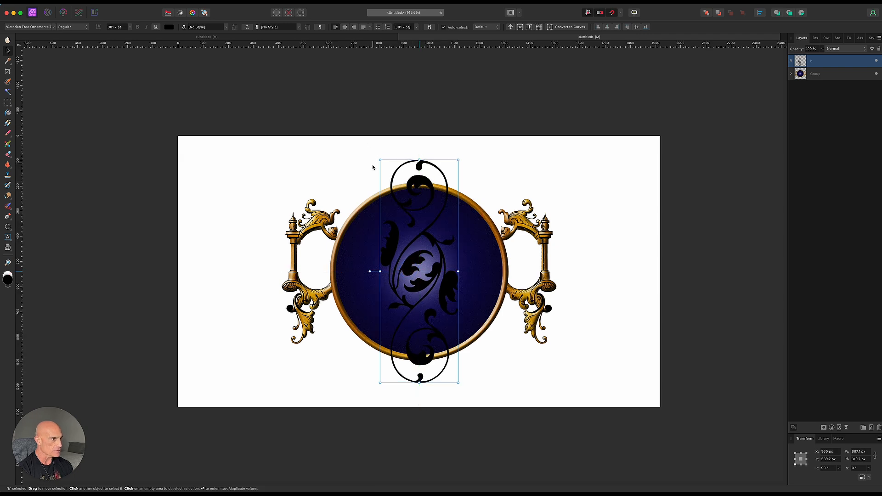
left_click_drag(380, 159, 403, 226)
left_click_drag(424, 302, 414, 273)
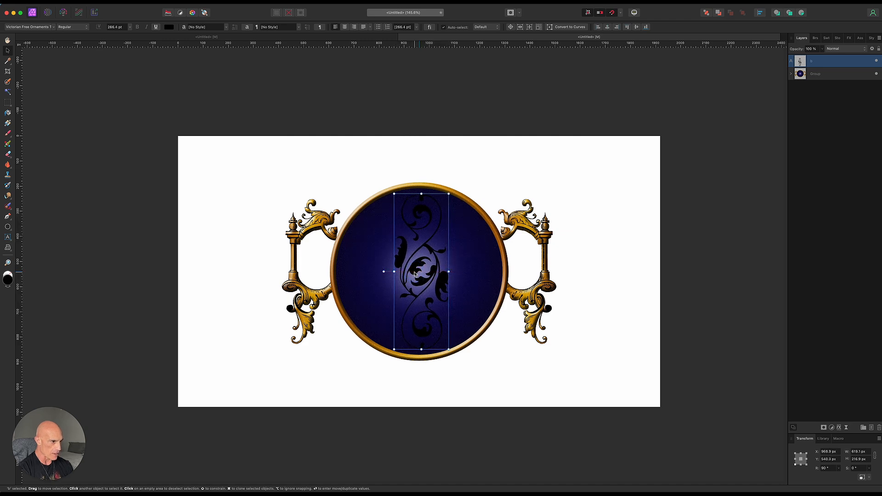
left_click_drag(414, 269, 412, 272)
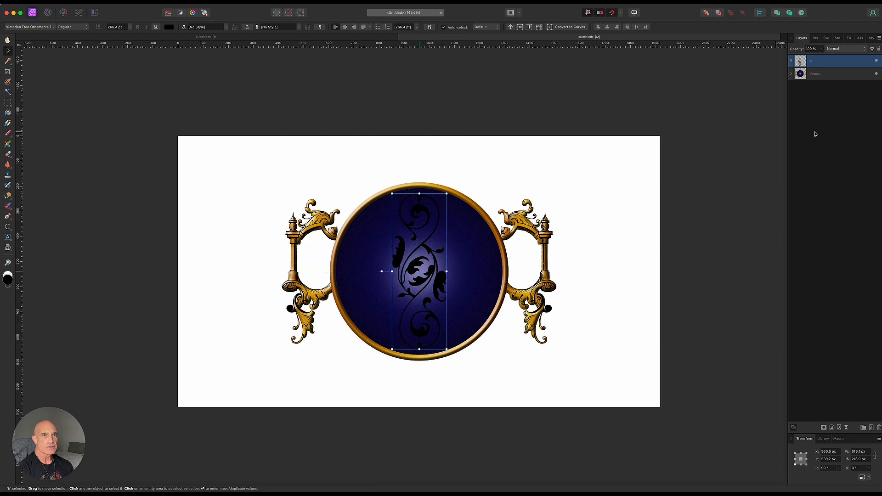
- Rasterize and trim the blue ellipse inside the emblem group
left_click(791, 75)
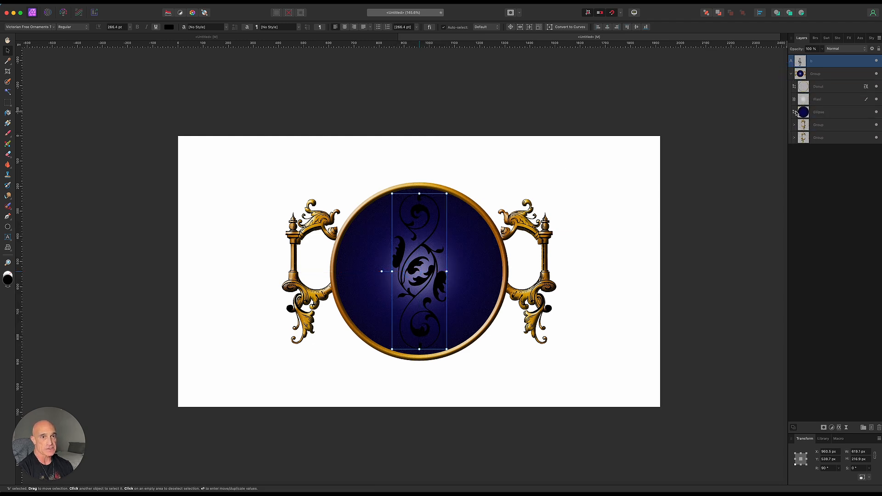
left_click(835, 115)
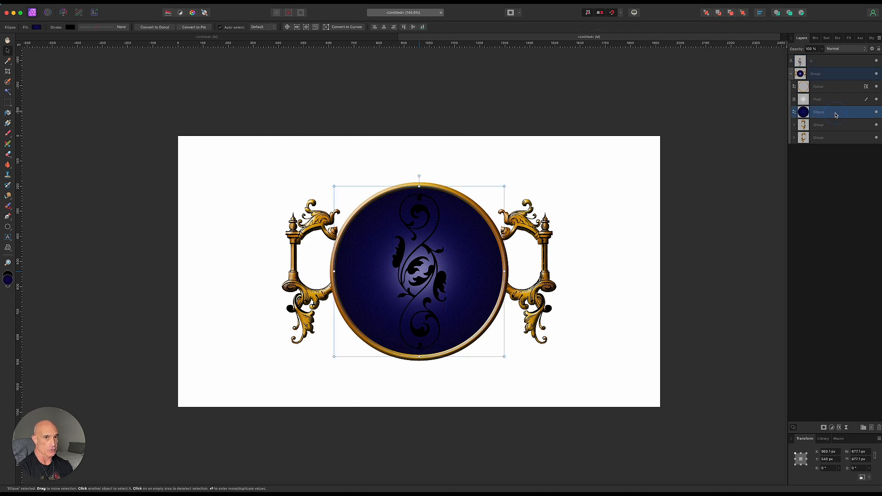
right_click(835, 115)
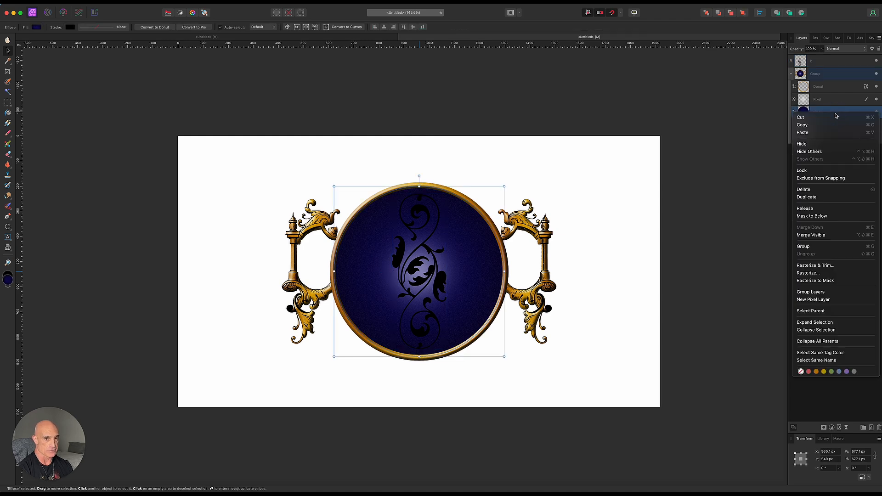
left_click(819, 266)
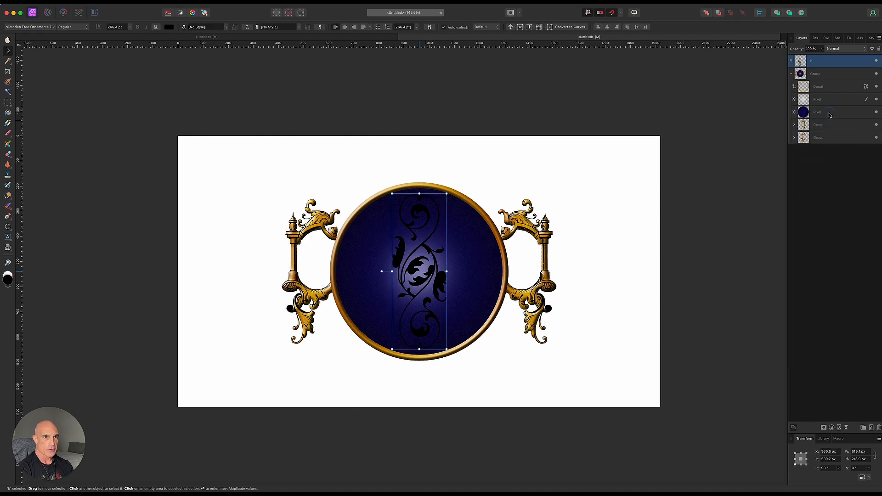
- Copy the scroll-shaped area of the blue disc onto its own pixel layer, clear the selection and hide the scroll text layer
left_click(813, 114)
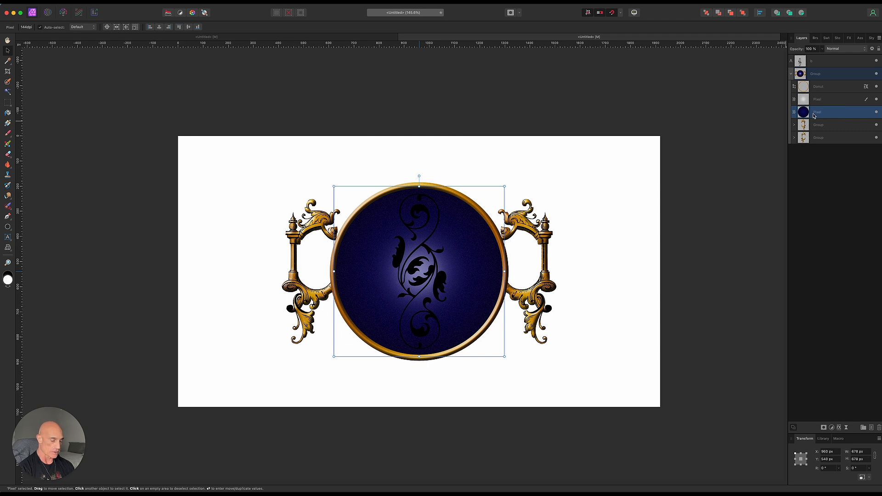
left_click(799, 61, "super")
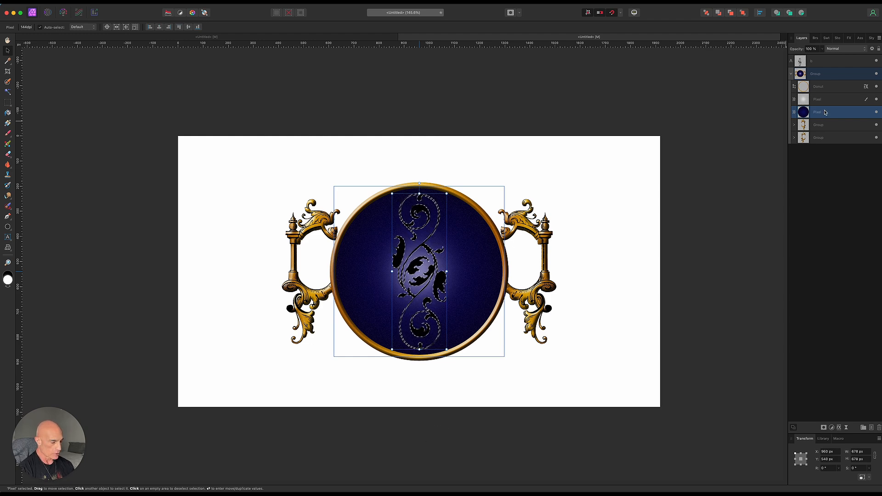
key("super+c")
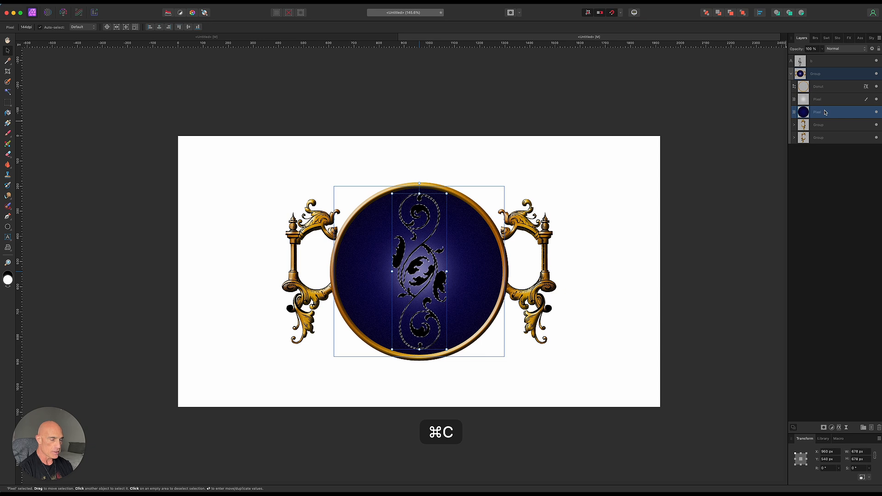
key("super+v")
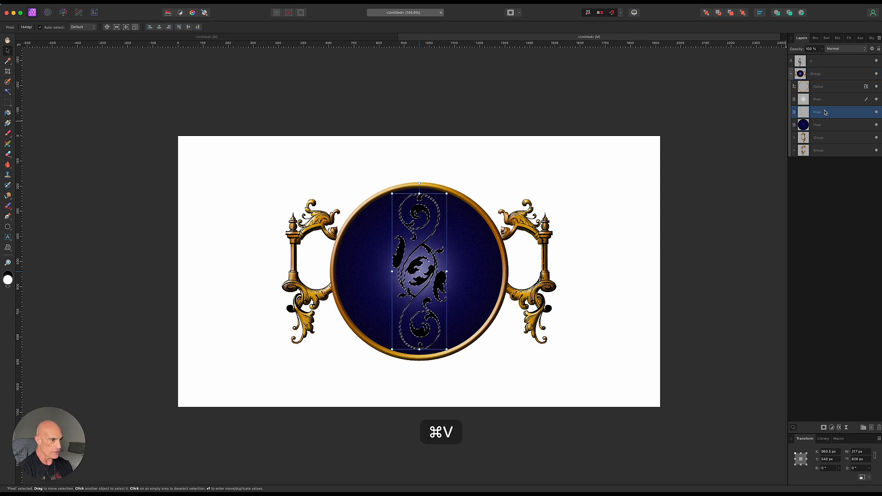
key("super+d")
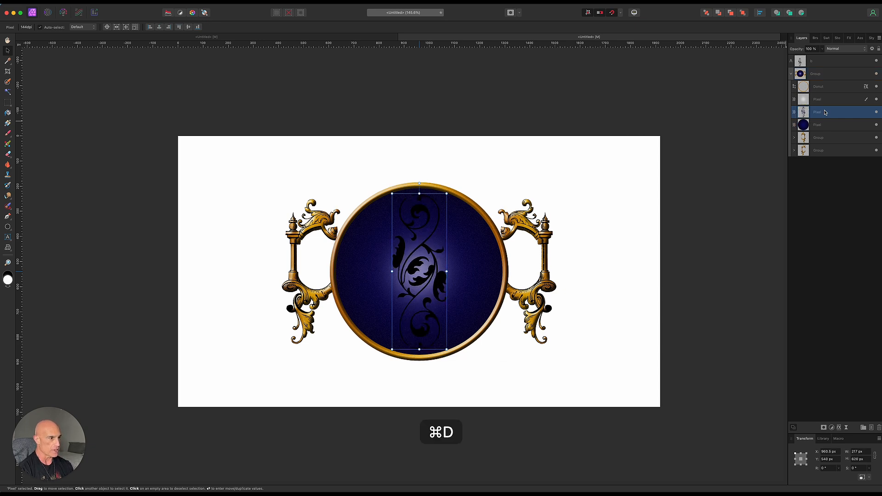
left_click(876, 61)
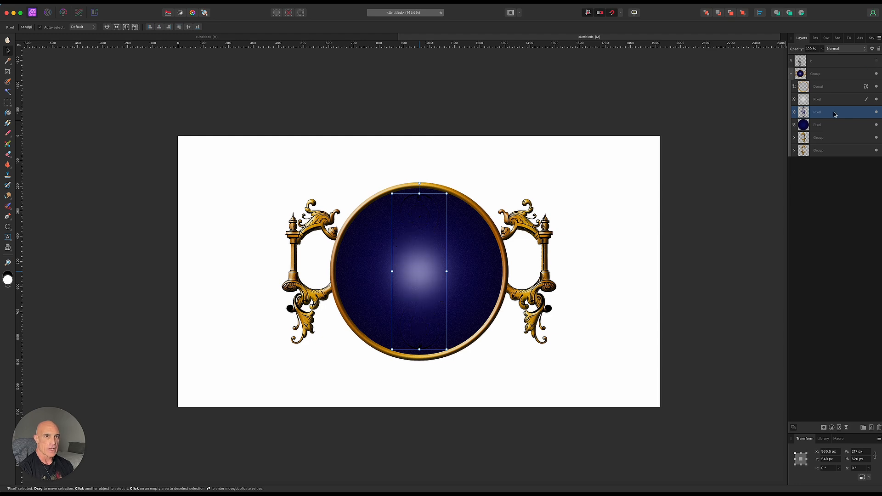
- Apply a Bevel / Emboss effect of type Emboss to the scroll pixel layer, with radius 3.6 px and an unlinked depth of 9.7 px
left_click(838, 428)
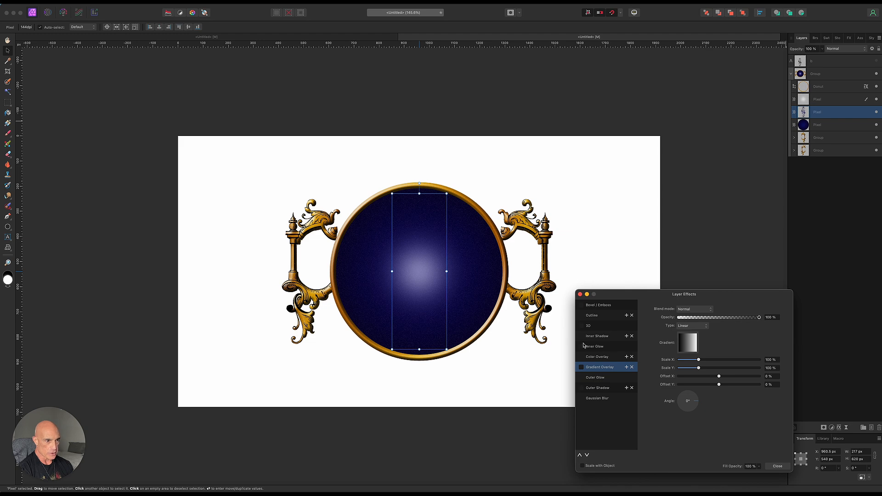
left_click(582, 305)
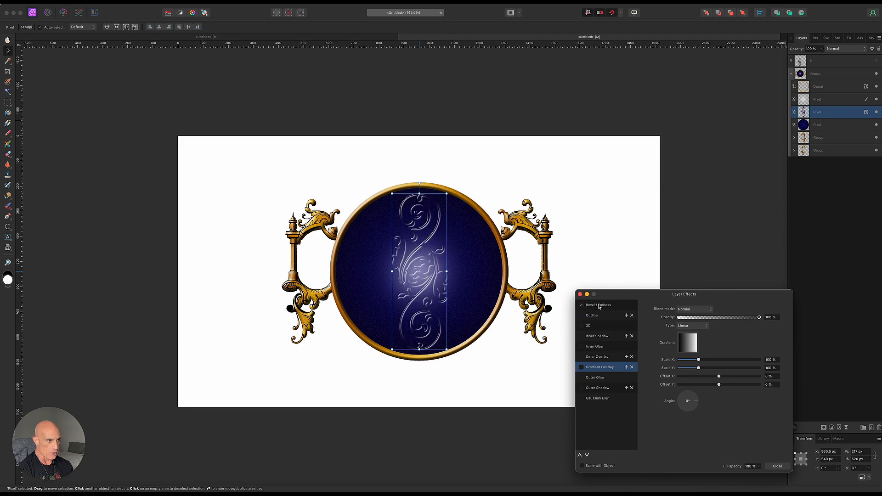
left_click(599, 305)
left_click(681, 309)
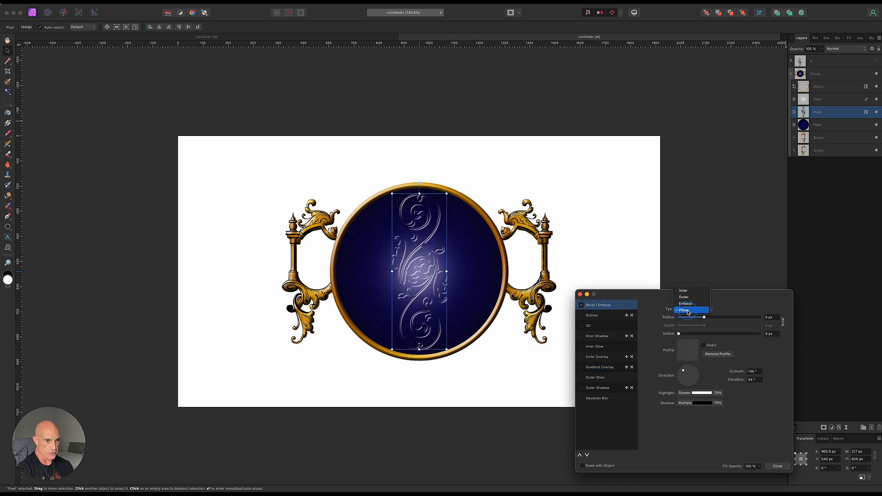
left_click(686, 303)
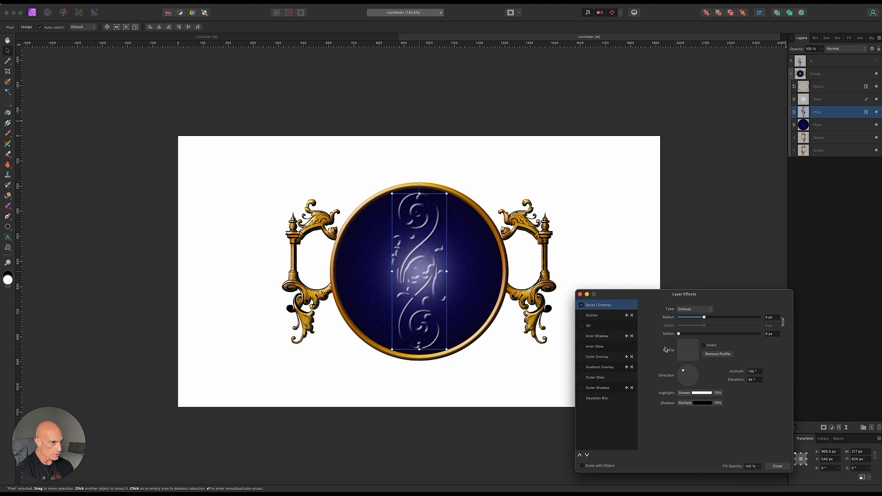
left_click(783, 322)
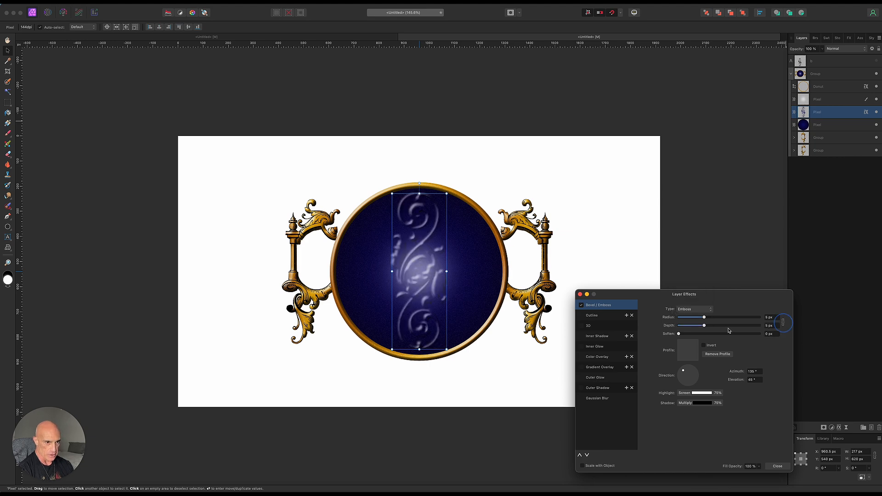
left_click_drag(706, 319, 713, 325)
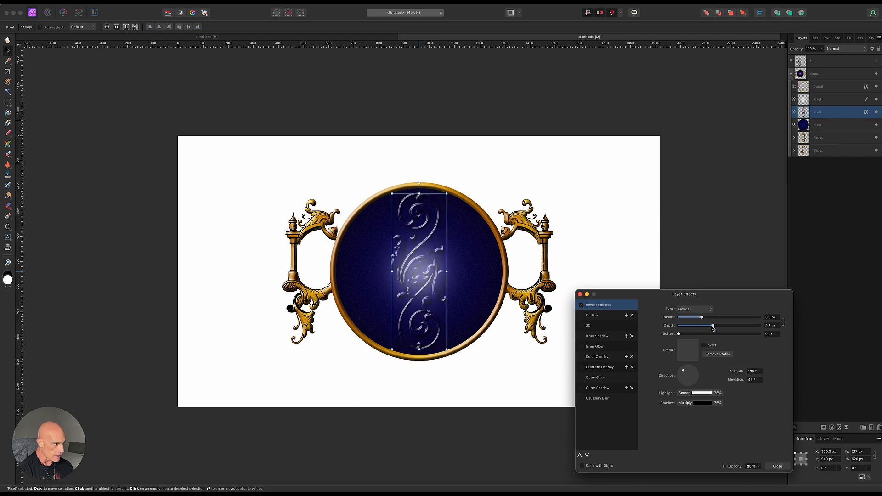
- Add an outer glow to the scroll layer in gold sampled from the emblem, with a widened radius and 53% intensity
left_click(581, 378)
left_click(689, 344)
mouse_move(739, 356)
left_mouse_down()
mouse_move(547, 310)
mouse_move(526, 249)
mouse_move(532, 290)
left_mouse_up()
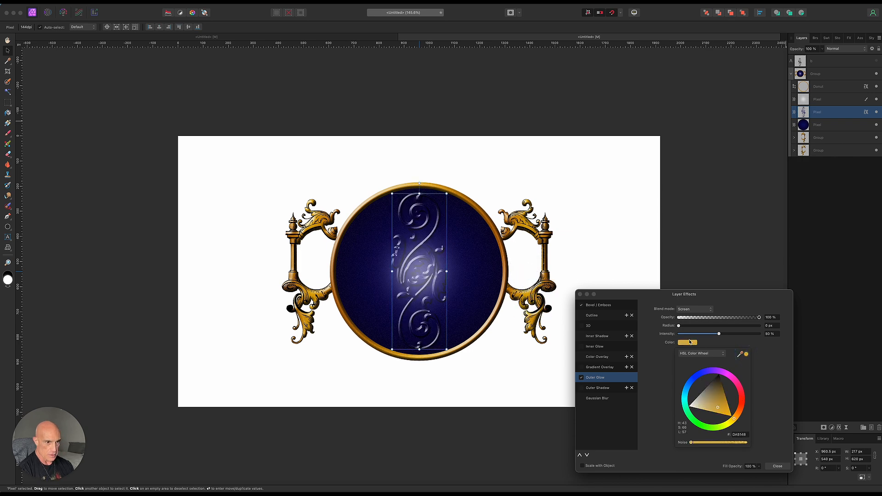
left_click_drag(679, 326, 721, 333)
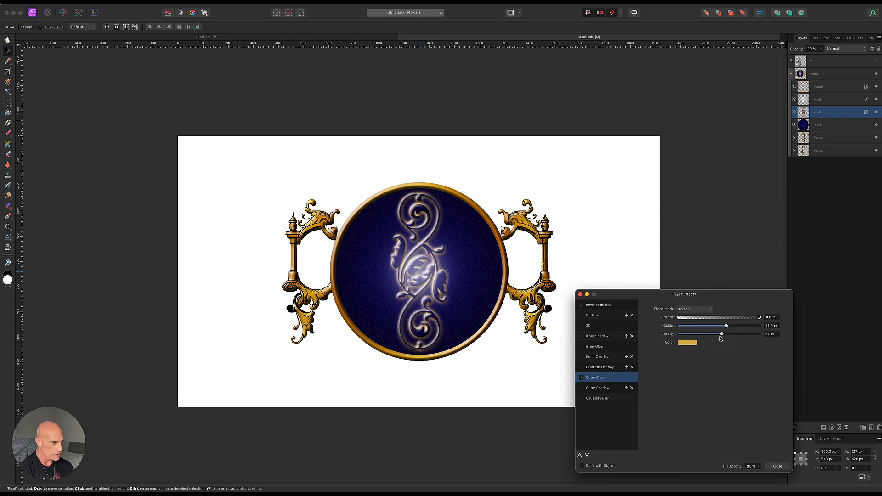
left_click(580, 296)
left_click(688, 263)
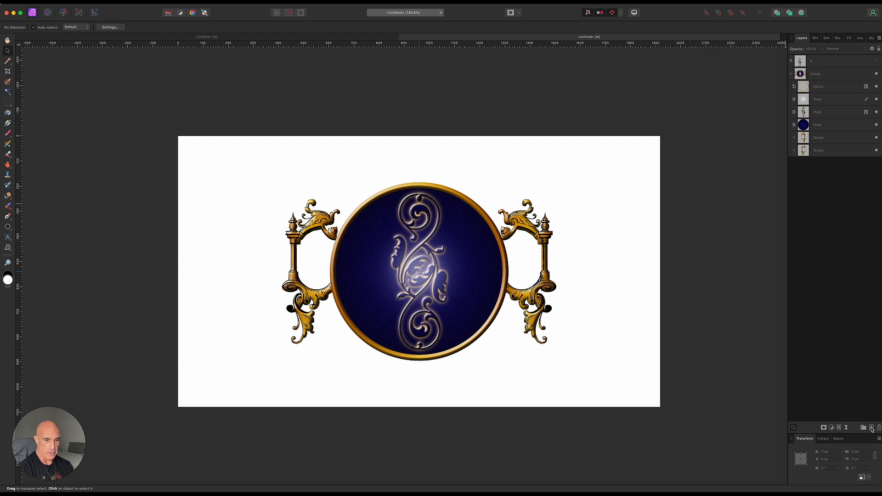
- Add a pixel layer beneath the emblem group and fill it with a radial gradient from the canvas centre to its upper-right corner
left_click(871, 428)
left_click_drag(821, 65, 825, 172)
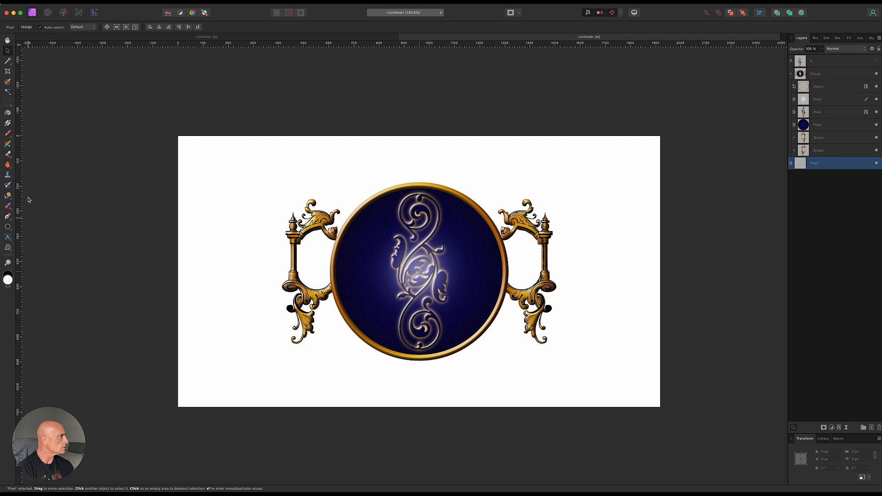
left_click(8, 123)
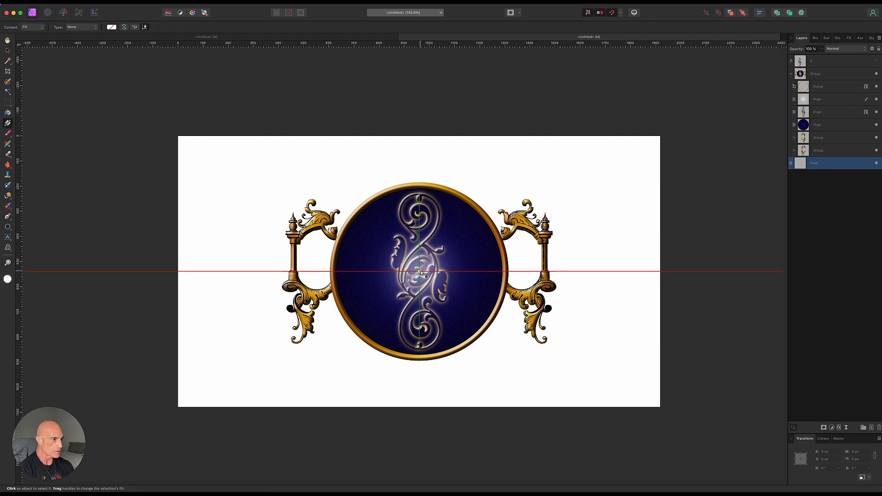
left_click_drag(419, 271, 660, 136)
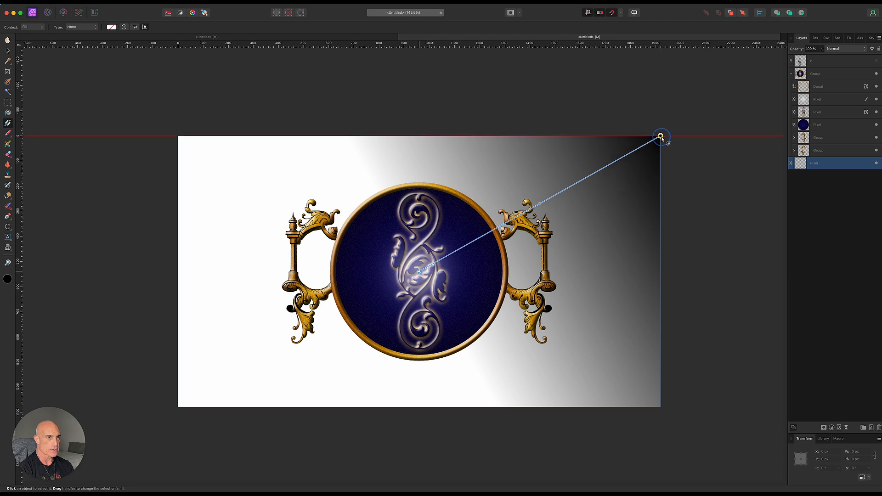
left_click(76, 27)
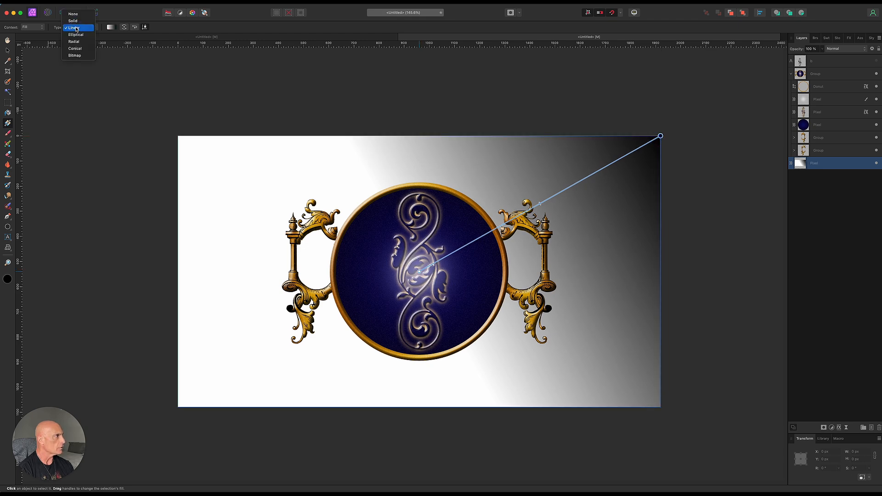
left_click(76, 42)
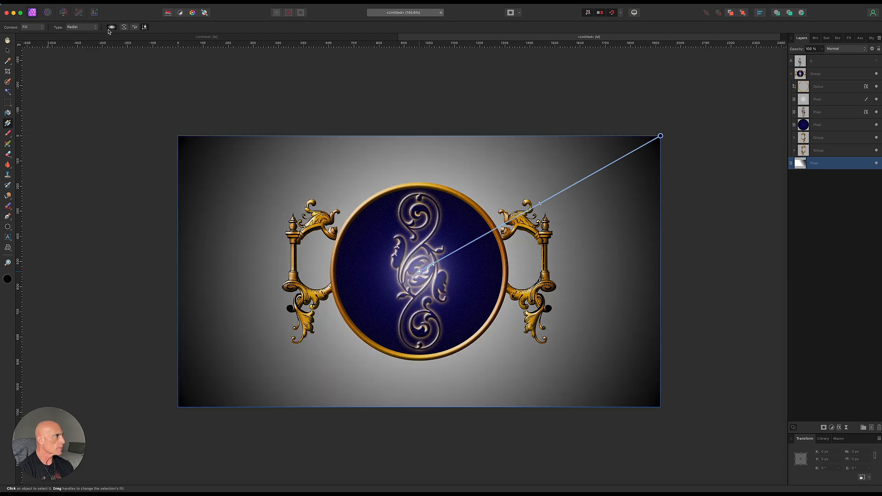
- Set the centre stop of the background's radial gradient to dark blue, hex 0E1E6F
left_click(113, 27)
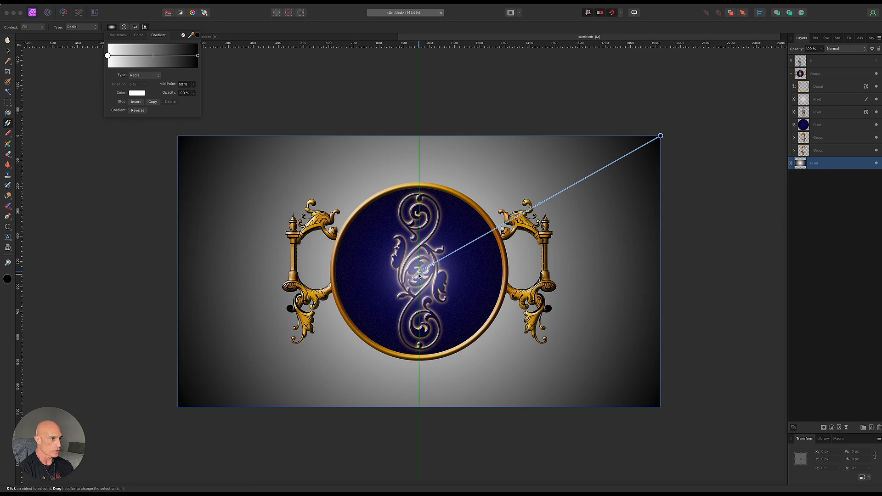
left_click(419, 272)
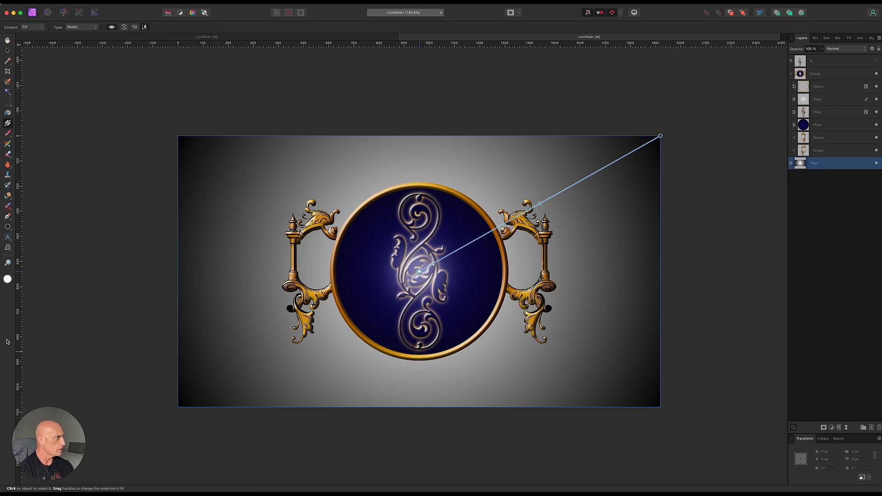
left_click(7, 279)
left_click(94, 255)
left_click(83, 354)
left_click(84, 351)
mouse_move(84, 351)
left_mouse_down()
mouse_move(85, 341)
mouse_move(111, 349)
left_mouse_up()
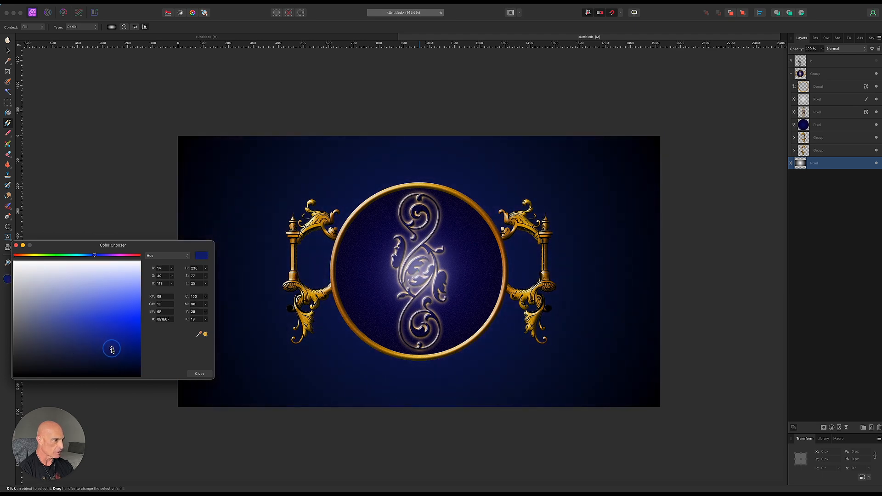
left_click(16, 245)
key("v")
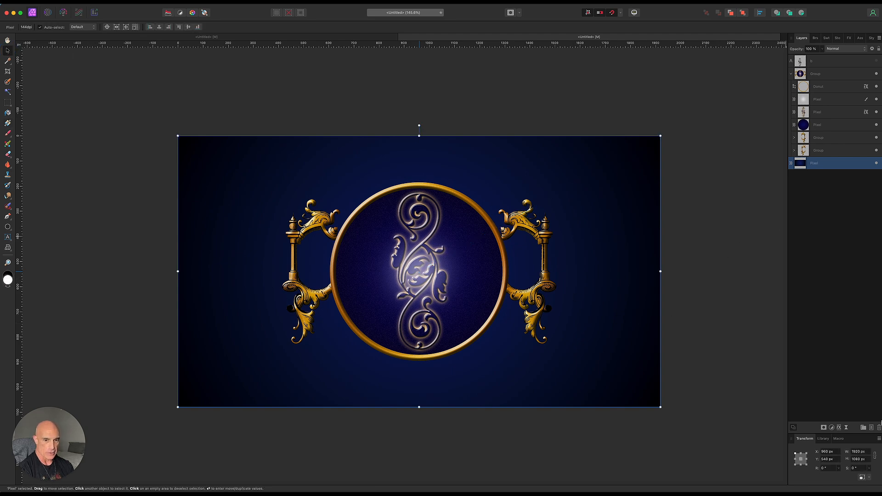
- Add a pixel layer above the background and paint a soft white glow centred behind the emblem, enlarging the brush to about 2307 px
left_click(872, 427)
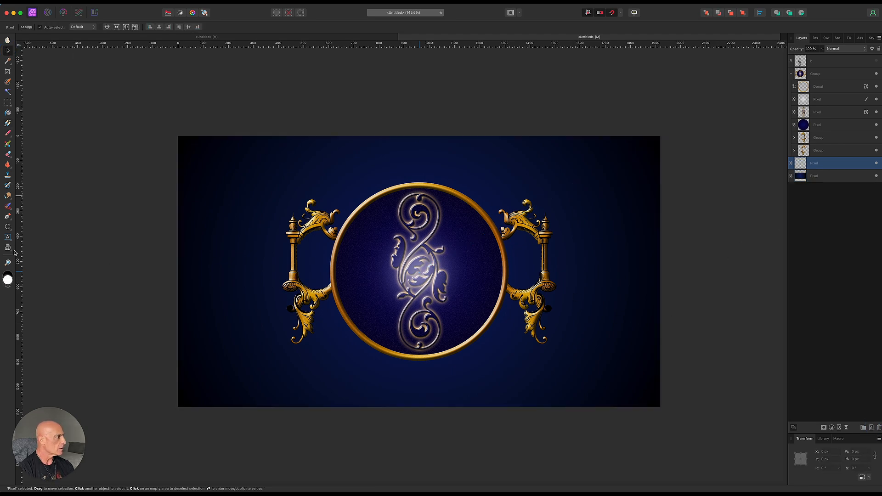
left_click(8, 133)
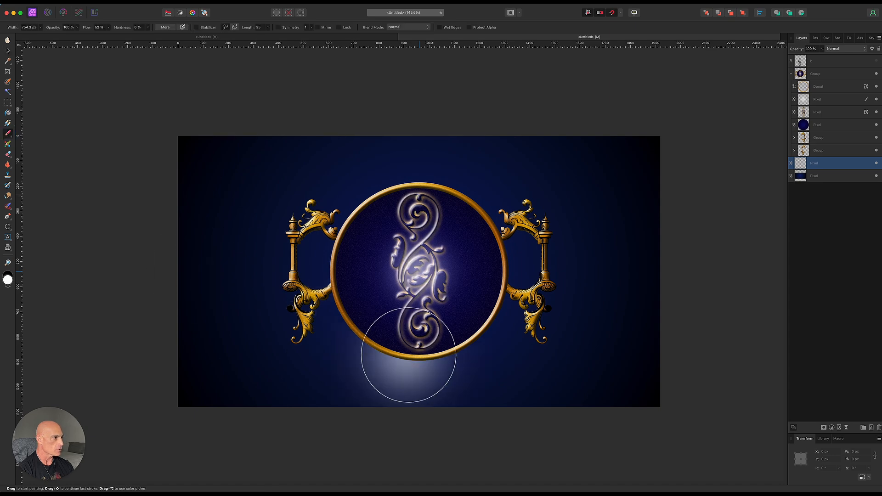
key("bracketright")
key("bracketright")
key("bracketright")
key("bracketright")
key("bracketright")
key("bracketright")
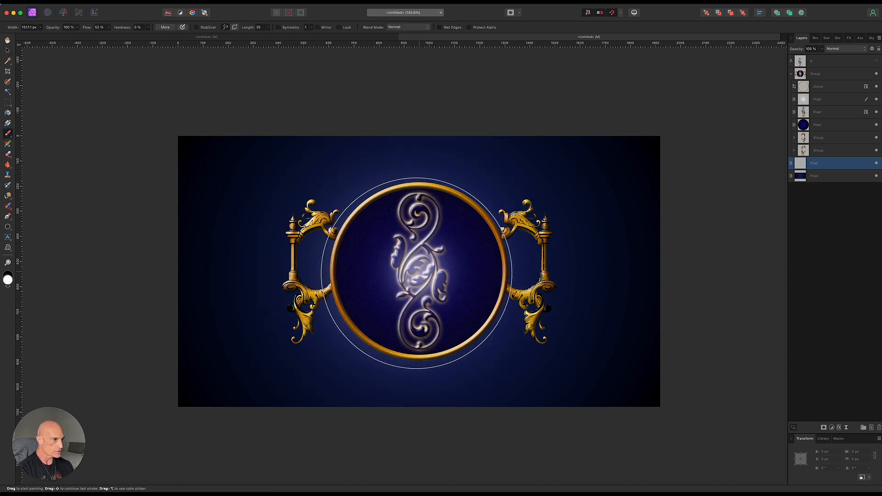
left_click(416, 268)
left_click(416, 268)
key("bracketright")
key("bracketright")
left_click(423, 271)
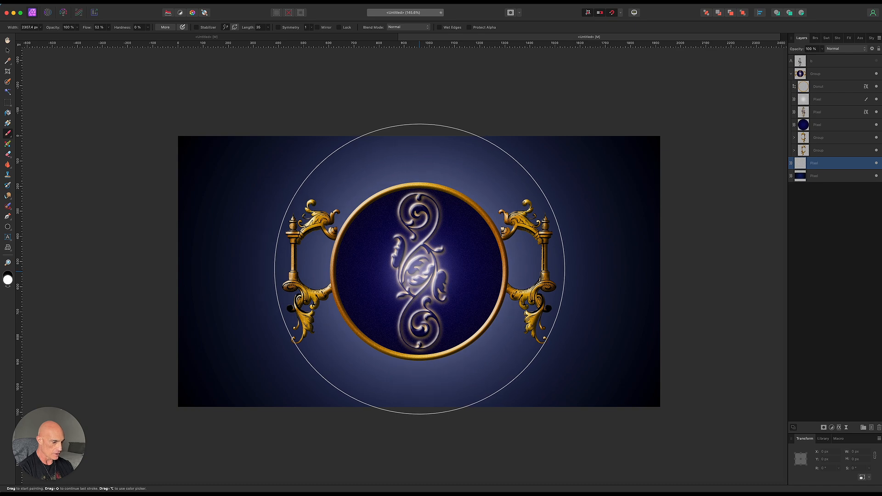
- Paint the white glow behind the emblem with a brush of about 1961 px and stretch it horizontally past the canvas edges
key("bracketleft")
left_click(423, 272)
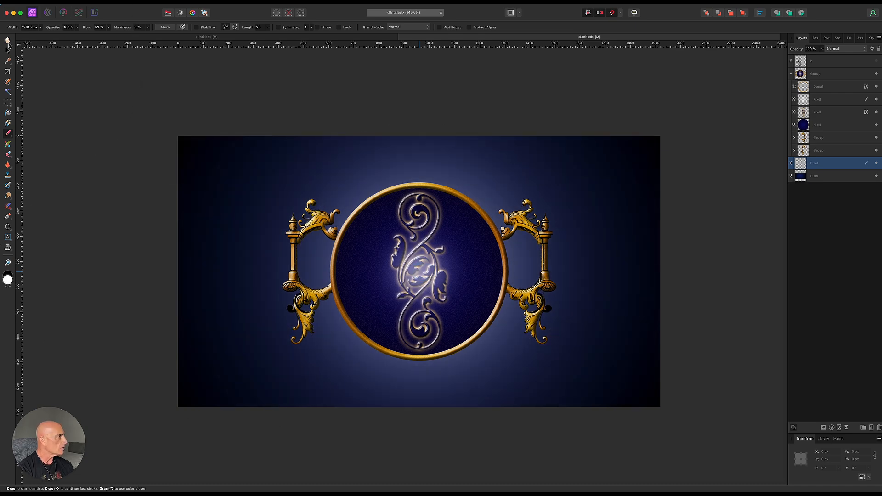
left_click(7, 50)
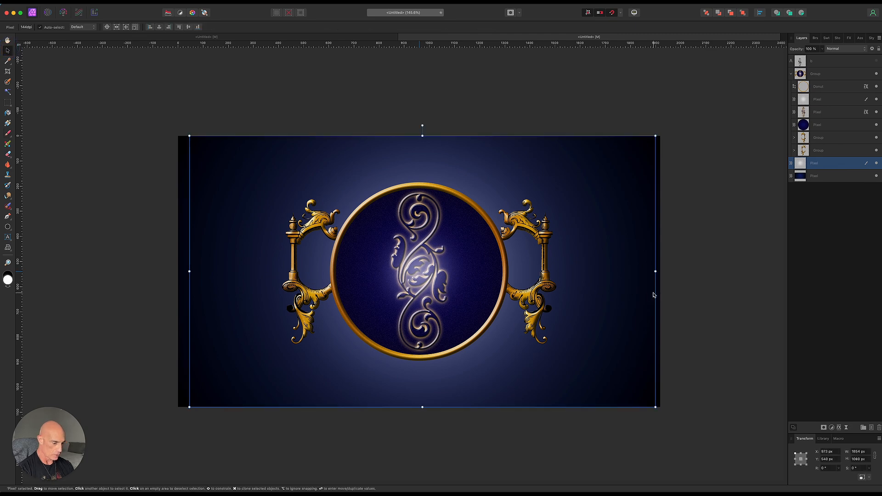
left_click_drag(654, 272, 741, 272)
left_click(72, 81)
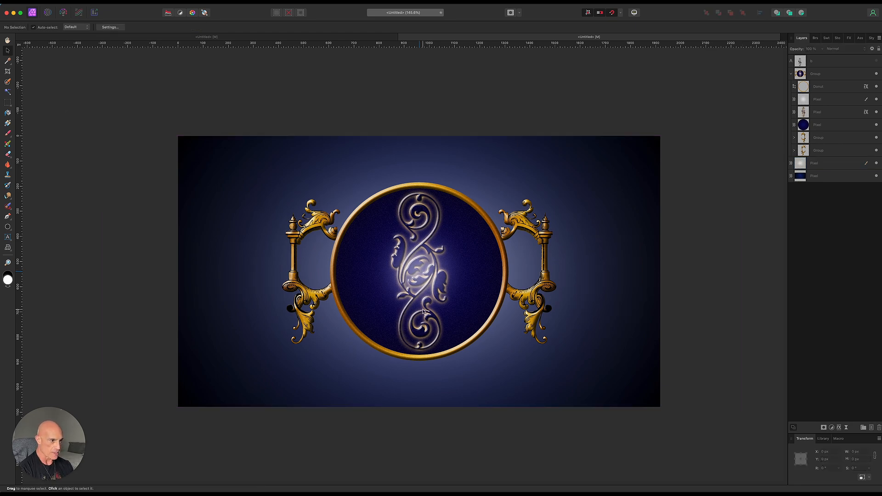
- Collapse and duplicate the emblem group, and rasterize and trim the lower copy into a single pixel layer
left_click(790, 74)
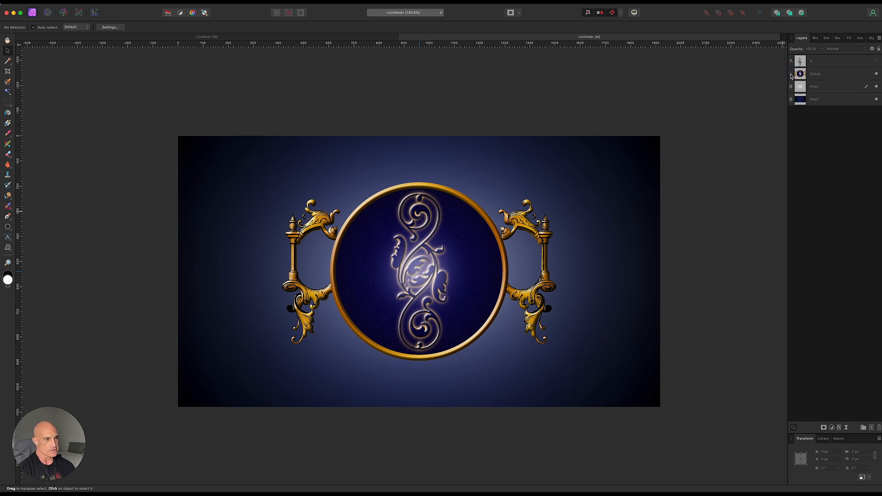
left_click(831, 77)
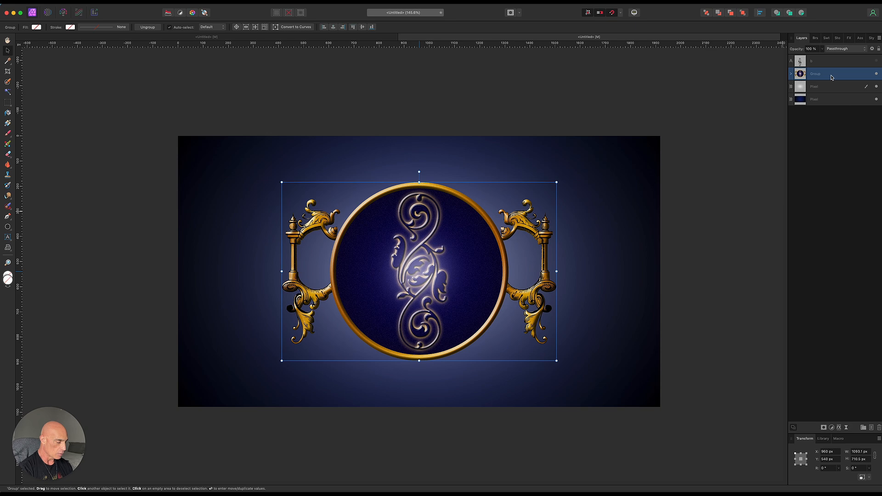
key("super+j")
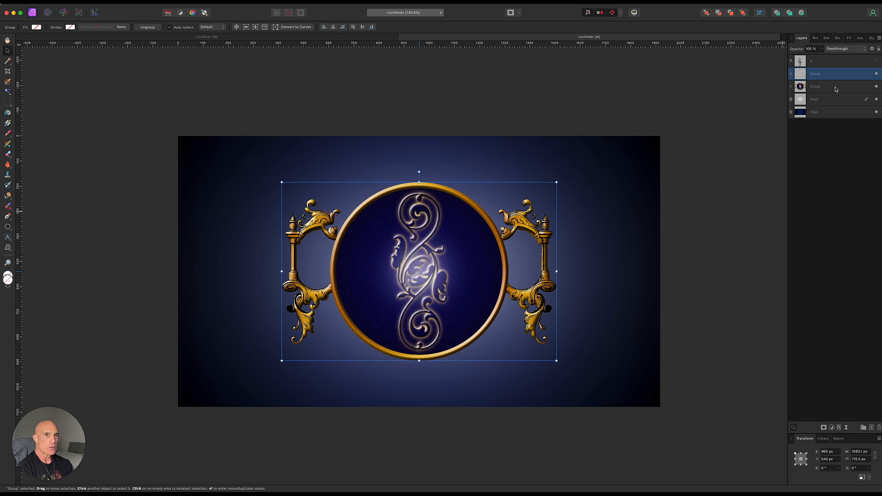
left_click(838, 89)
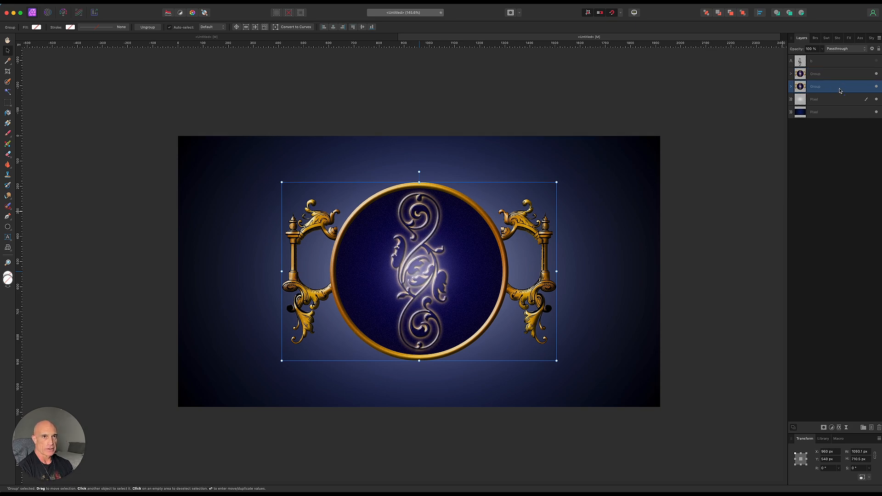
right_click(838, 90)
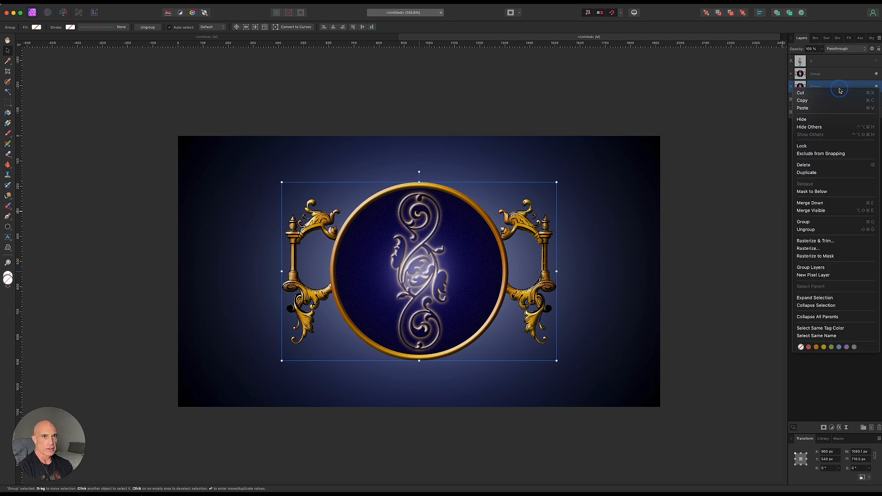
left_click(835, 243)
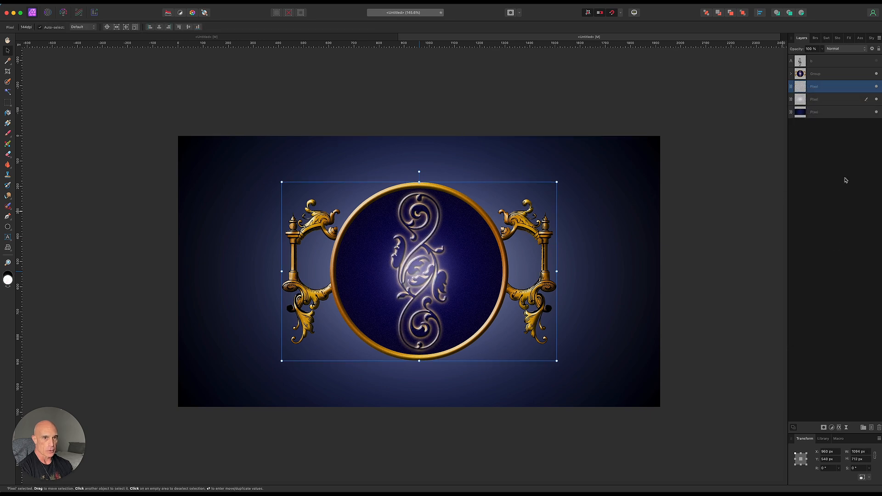
- Give the rasterized emblem copy a black Color Overlay and enlarge it to about 1140 × 753 px
left_click(839, 427)
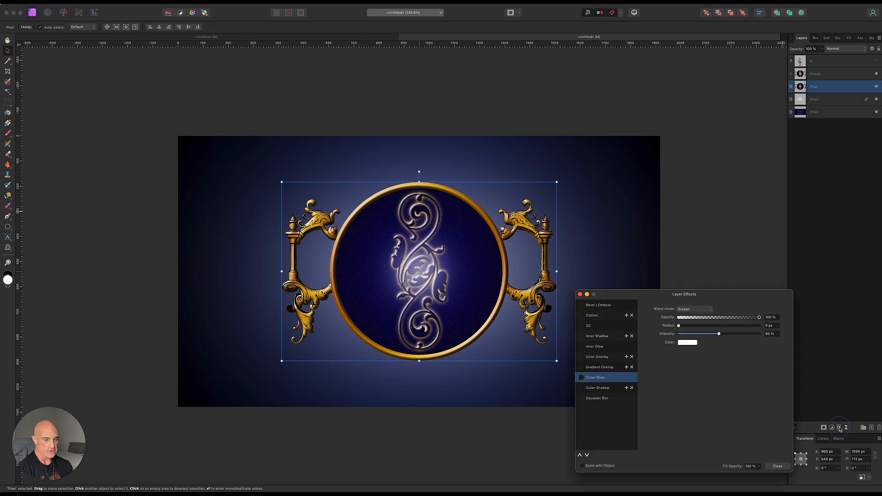
left_click(581, 358)
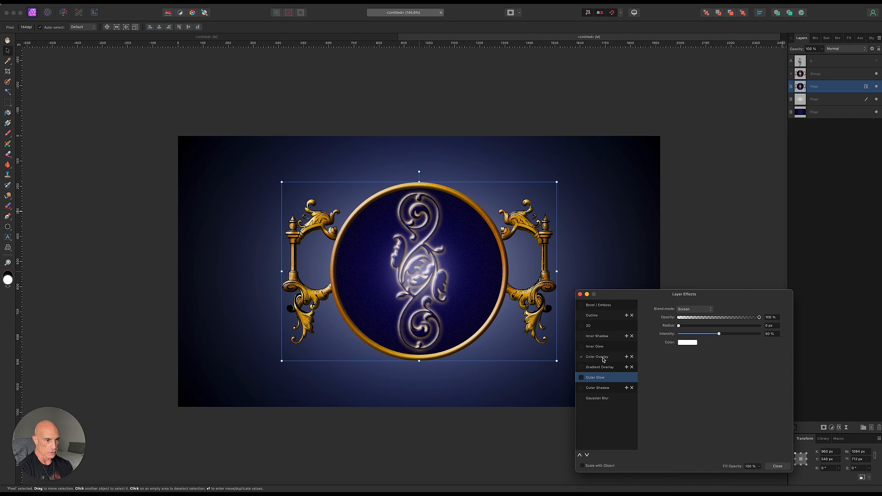
left_click(601, 357)
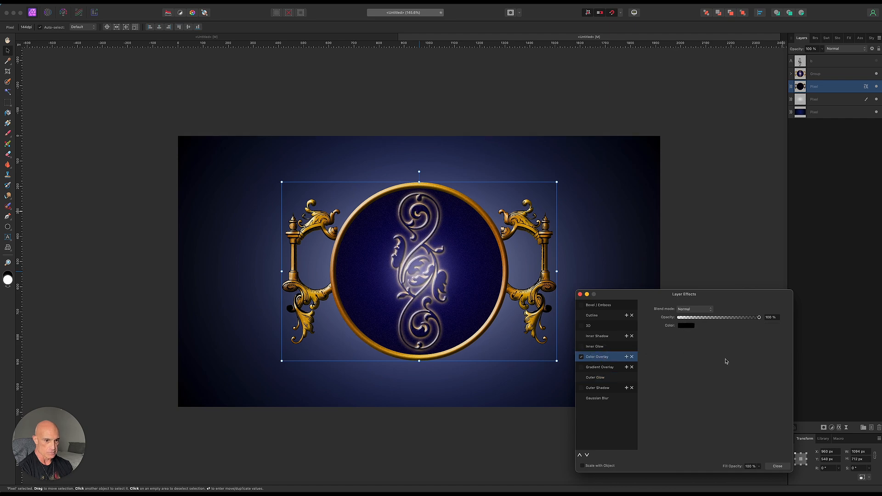
left_click(779, 466)
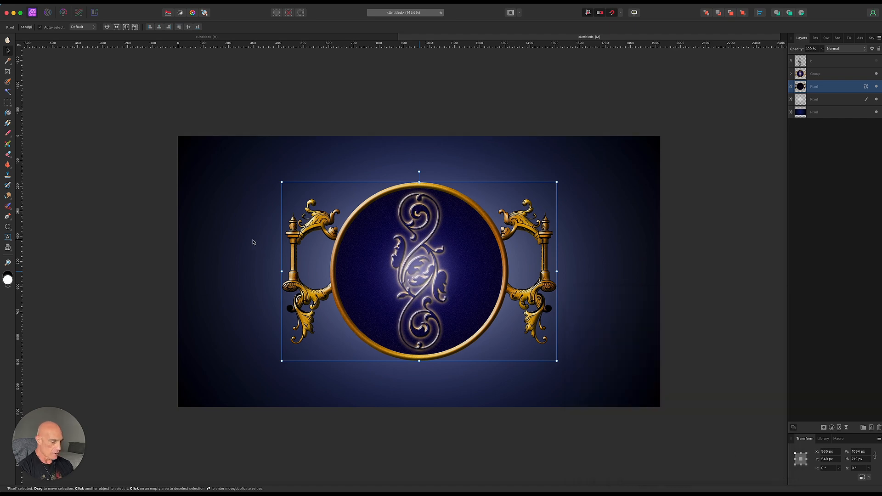
left_click_drag(281, 182, 276, 175)
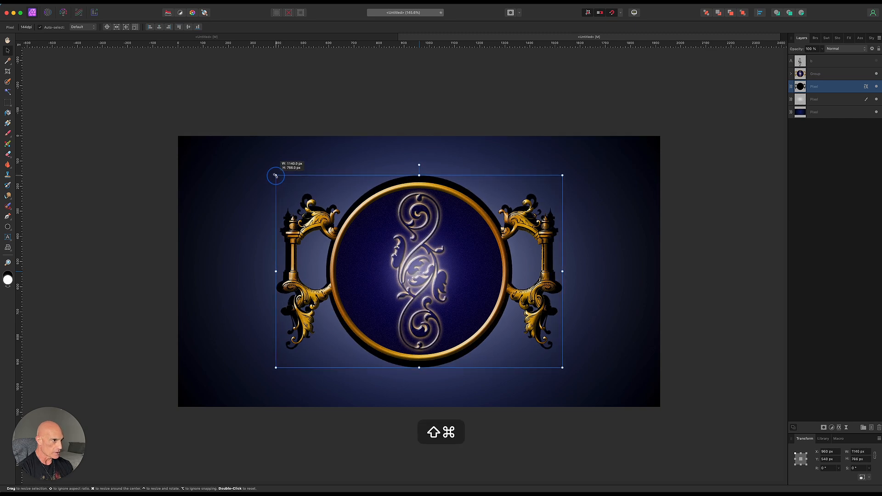
left_click_drag(419, 175, 419, 178)
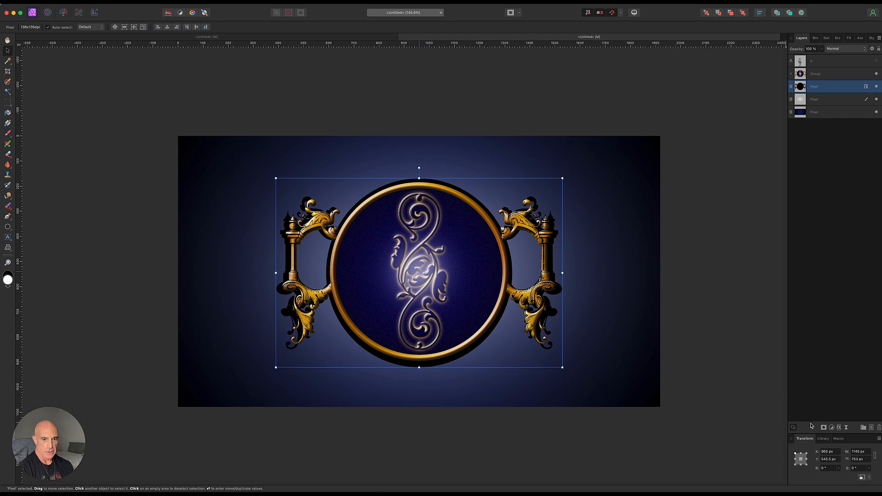
- Soften the black emblem copy into a shadow with a live Gaussian Blur of about 15.1 px radius
left_click(846, 427)
left_click(847, 430)
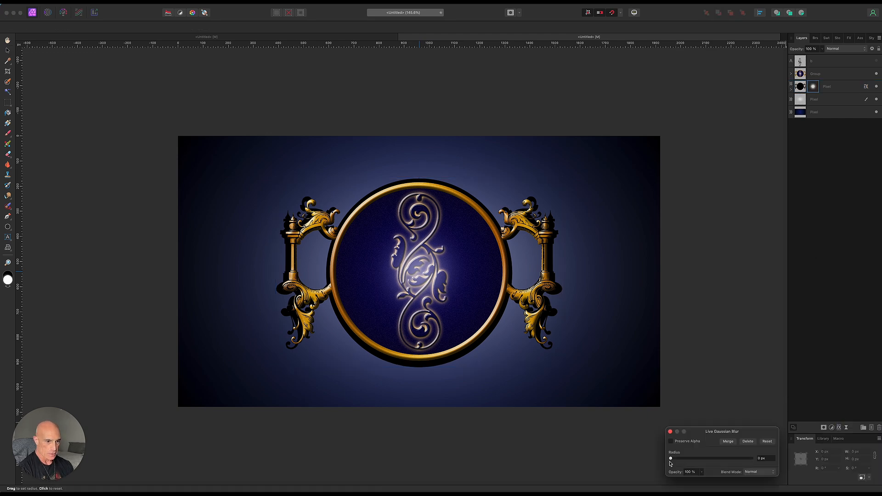
left_click_drag(670, 458, 711, 458)
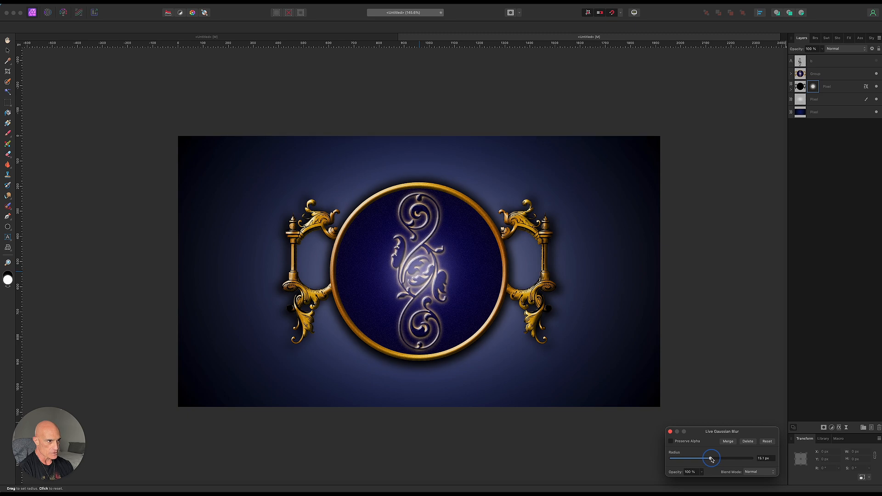
left_click(737, 378)
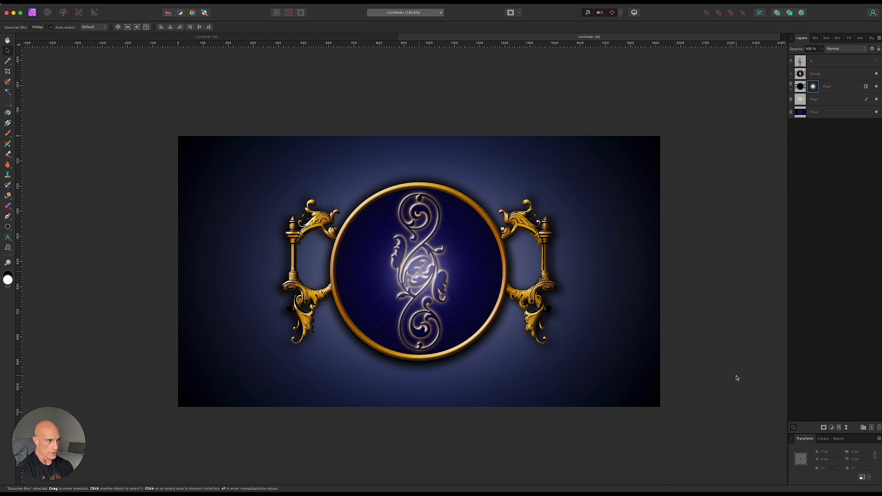